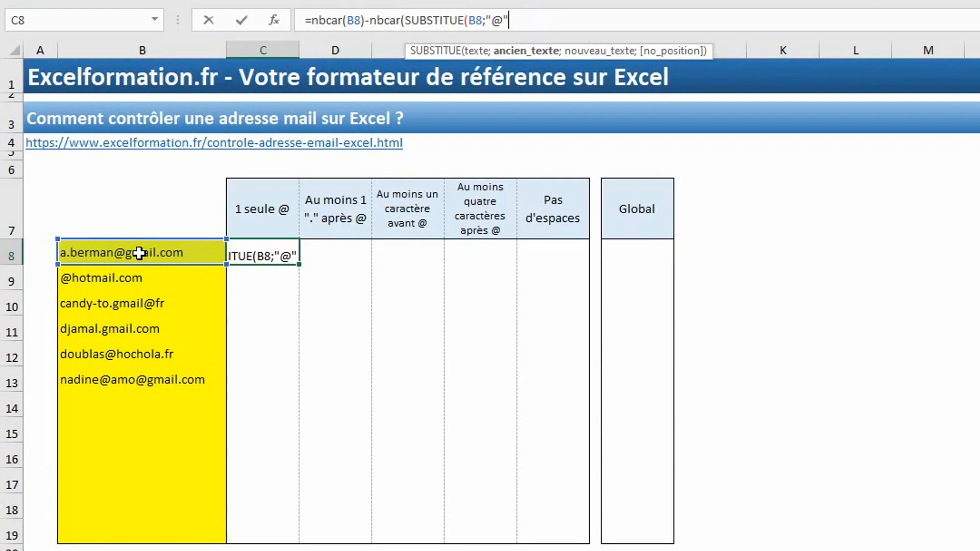
# - Complete the C8 formula as =NBCAR(B8)-NBCAR(SUBSTITUE(B8;"@";"")) to count the @ signs in the address
pyautogui.write(';')
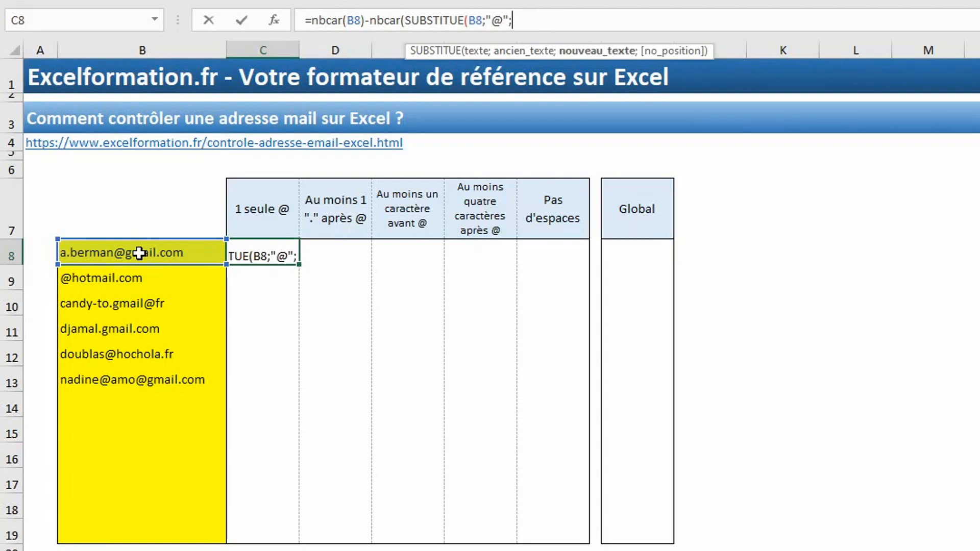
pyautogui.write('""')
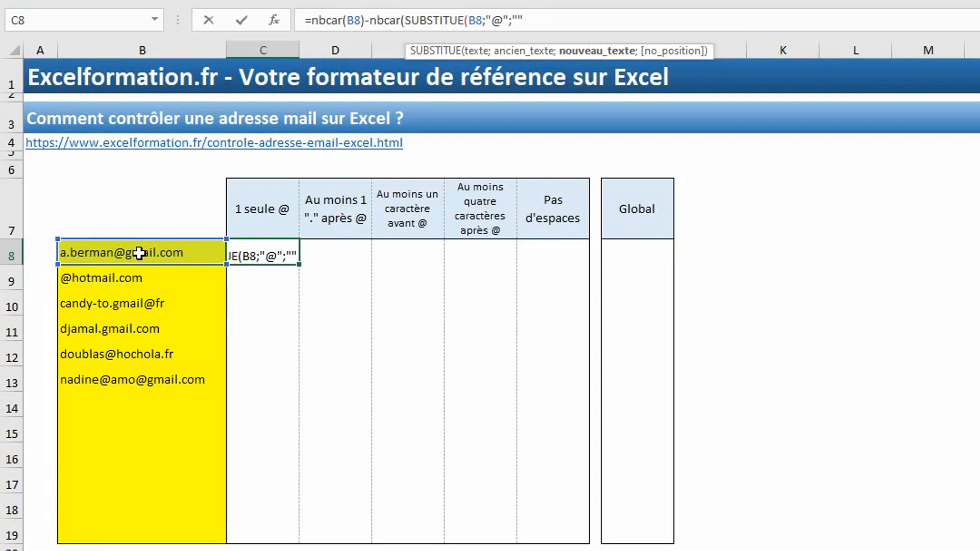
pyautogui.write('))')
pyautogui.press('Return')
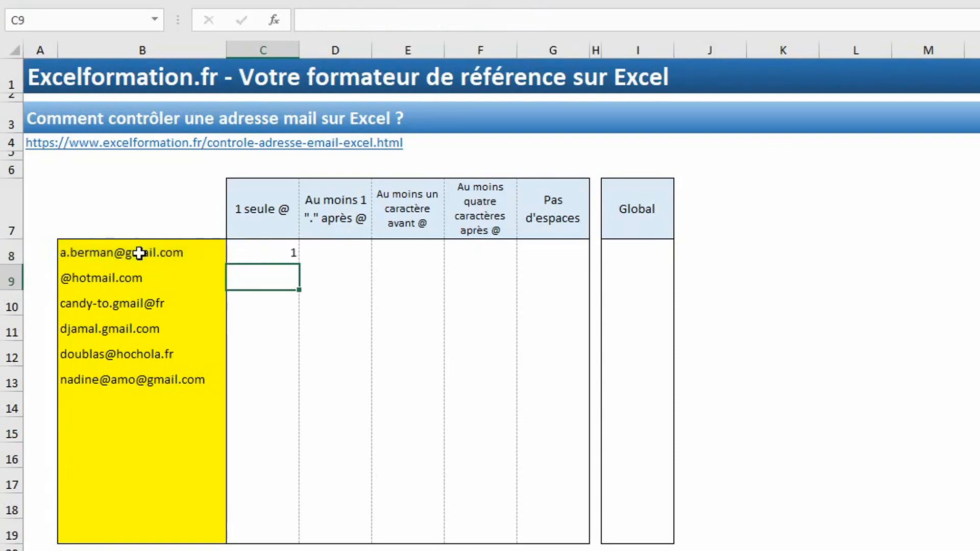
# - Fill the @-counting formula from C8 down through C19
pyautogui.click(254, 250)
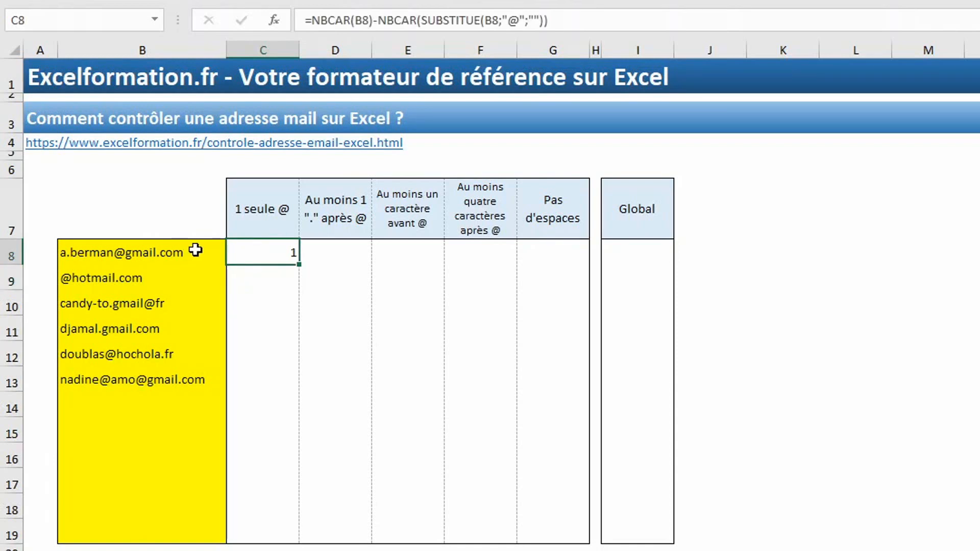
pyautogui.hotkey('shift', 'Down')
pyautogui.hotkey('shift', 'Down')
pyautogui.hotkey('shift', 'Down')
pyautogui.hotkey('shift', 'Down')
pyautogui.hotkey('shift', 'Down')
pyautogui.hotkey('shift', 'Down')
pyautogui.hotkey('shift', 'Down')
pyautogui.hotkey('shift', 'Down')
pyautogui.hotkey('shift', 'Down')
pyautogui.hotkey('shift', 'Down')
pyautogui.hotkey('shift', 'Down')
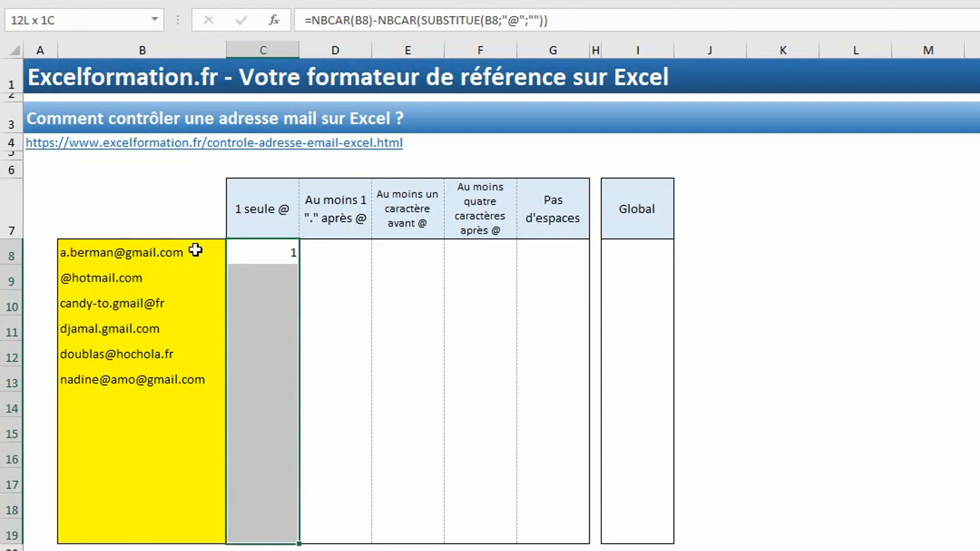
pyautogui.press('F2')
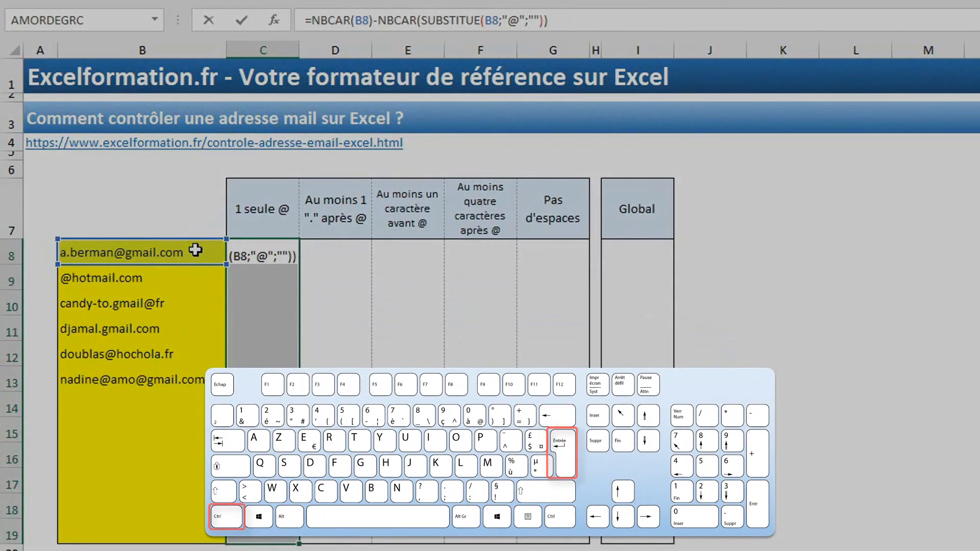
pyautogui.hotkey('ctrl', 'Return')
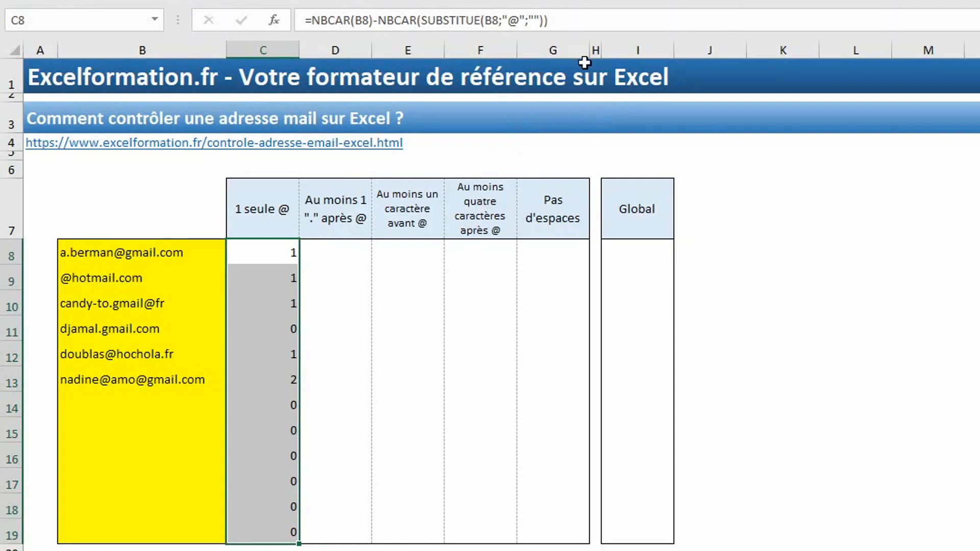
# - Append =1 to the @-counting formula across C8:C19 so it tests for exactly one @
pyautogui.click(575, 29)
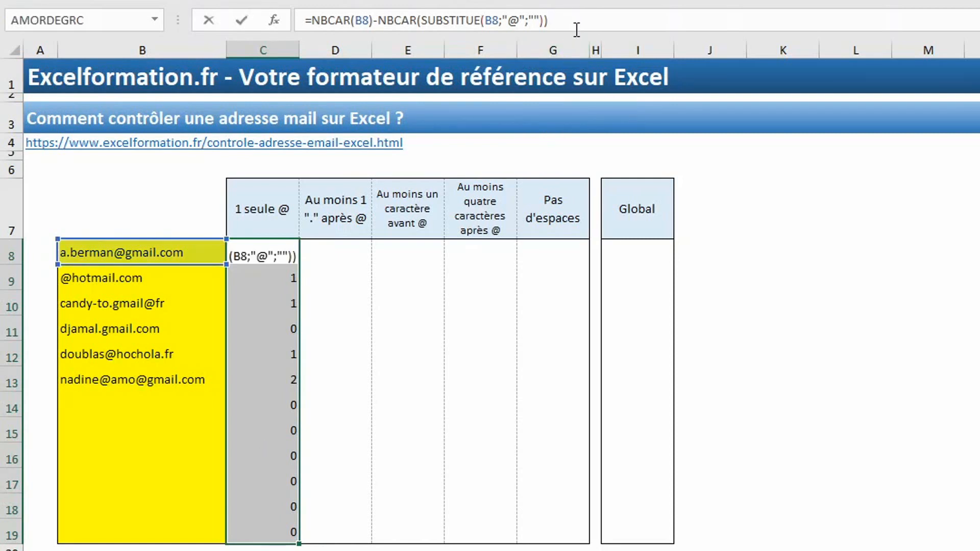
pyautogui.write('=1')
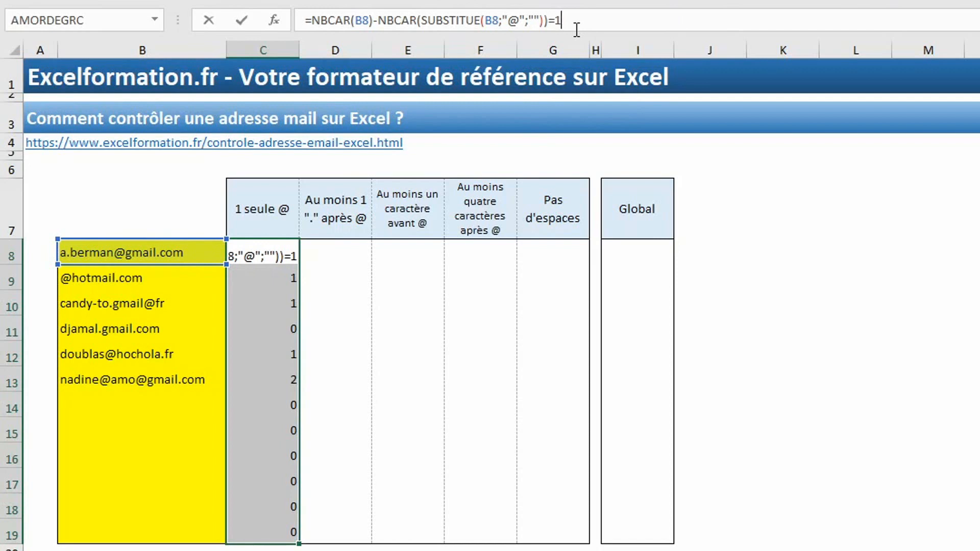
pyautogui.hotkey('ctrl', 'Return')
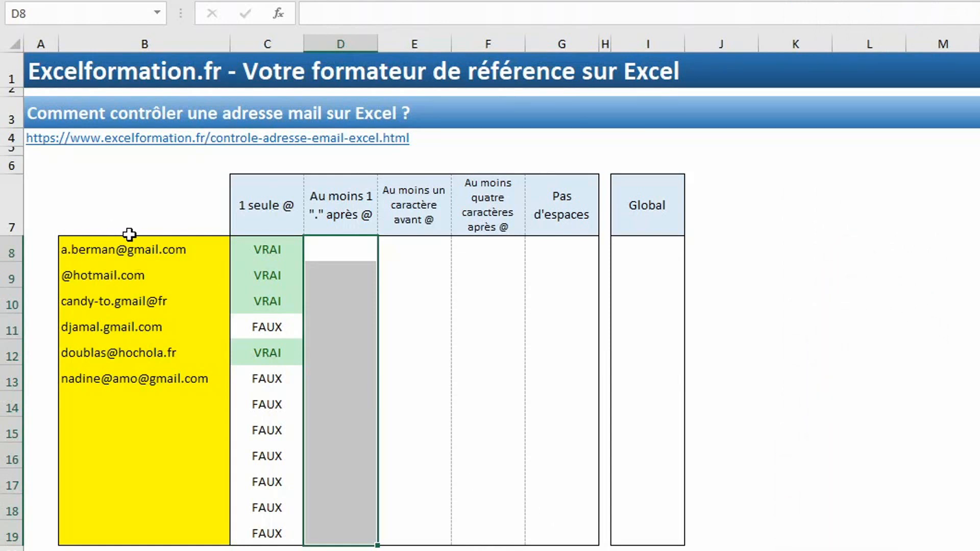
# - Enter =TROUVE("@";B8) in D8:D19 to locate the @ in each address
pyautogui.write('=trouve')
pyautogui.press('Tab')
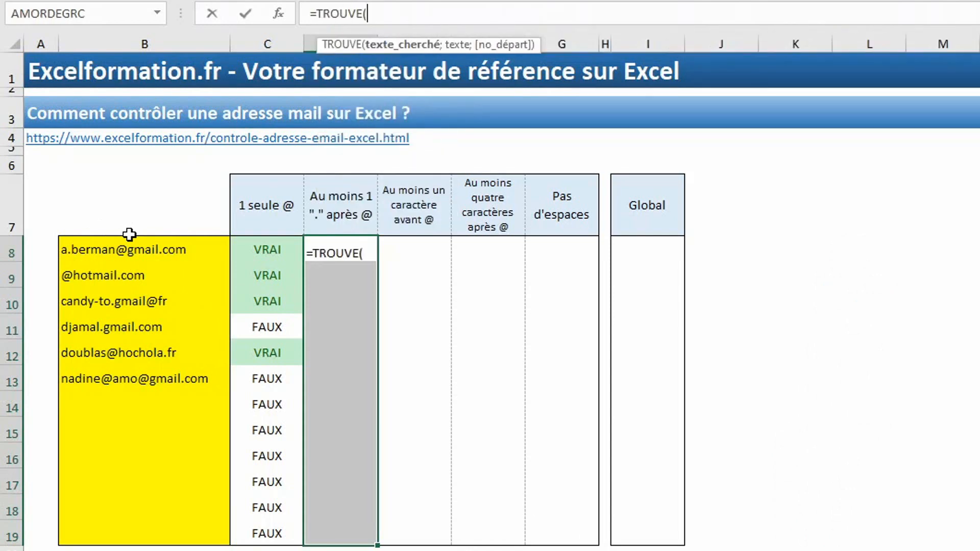
pyautogui.write('"@"')
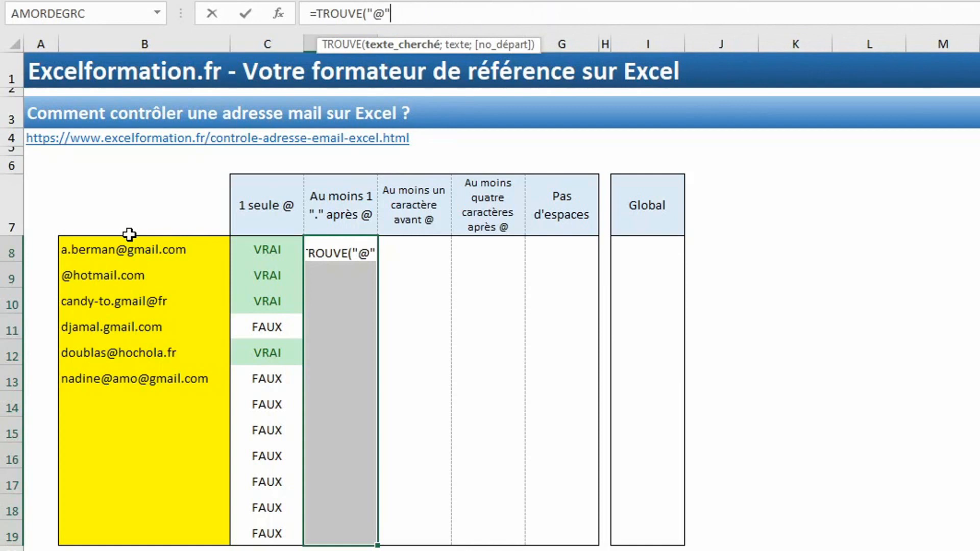
pyautogui.write(';')
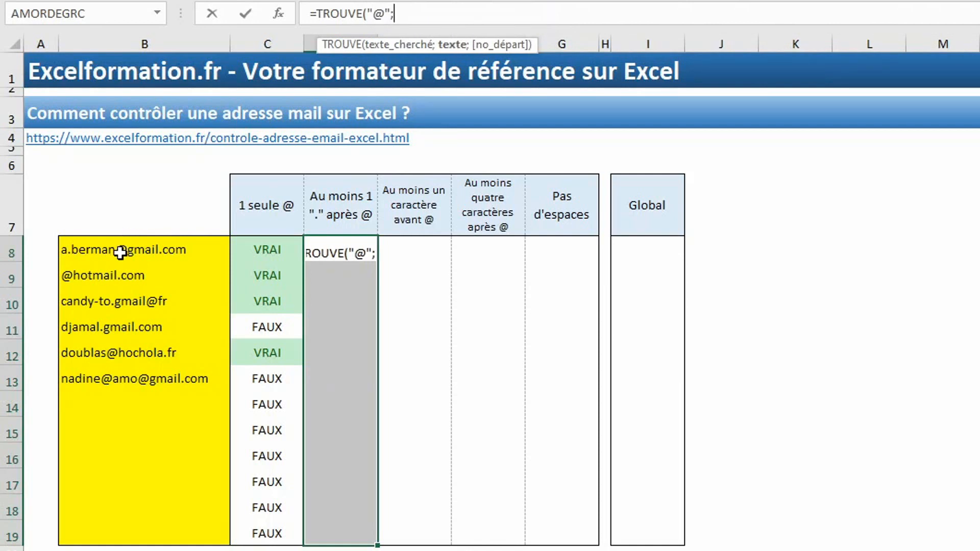
pyautogui.click(120, 252)
pyautogui.write(')')
pyautogui.hotkey('ctrl', 'Return')
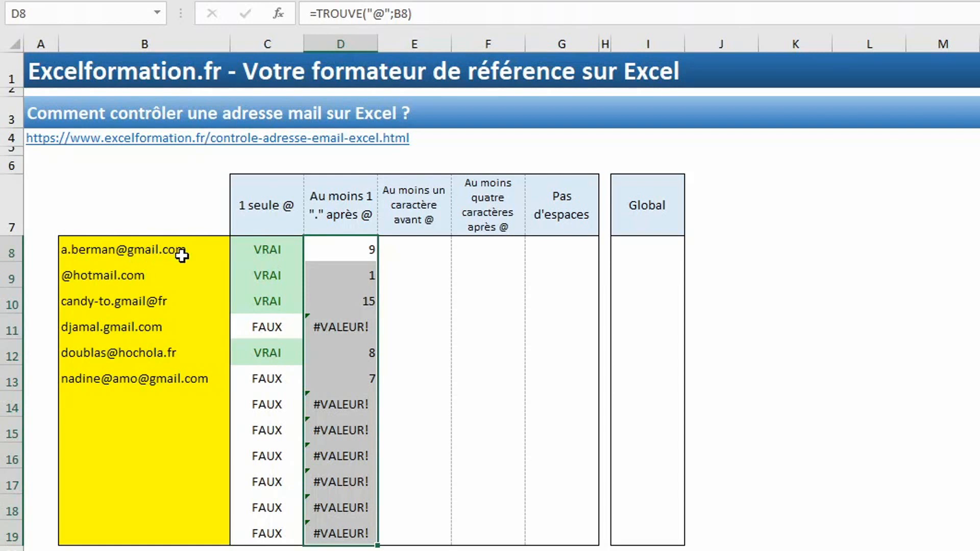
# - Extend the D8:D19 formula to =NBCAR(B8)-TROUVE("@";B8) to count the characters after the @
pyautogui.click(317, 14)
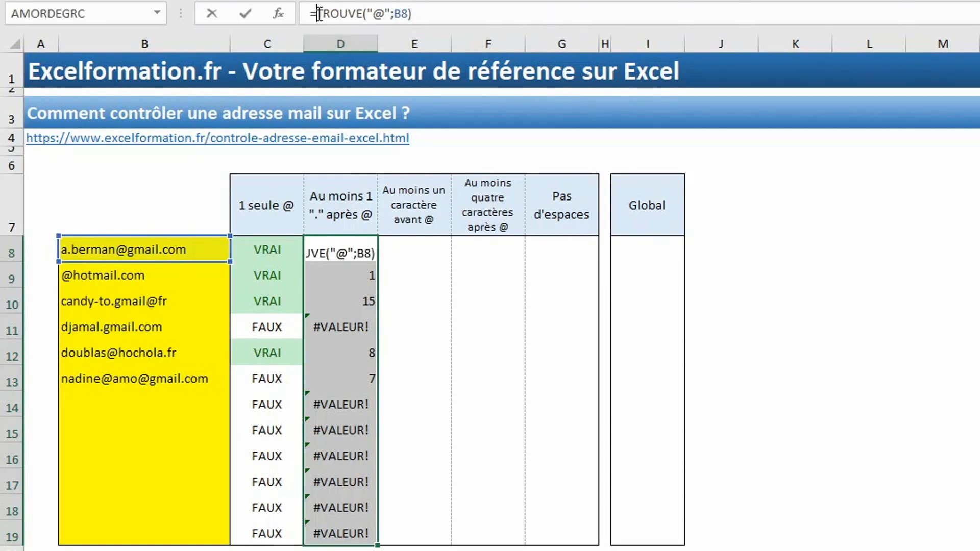
pyautogui.write('nbc')
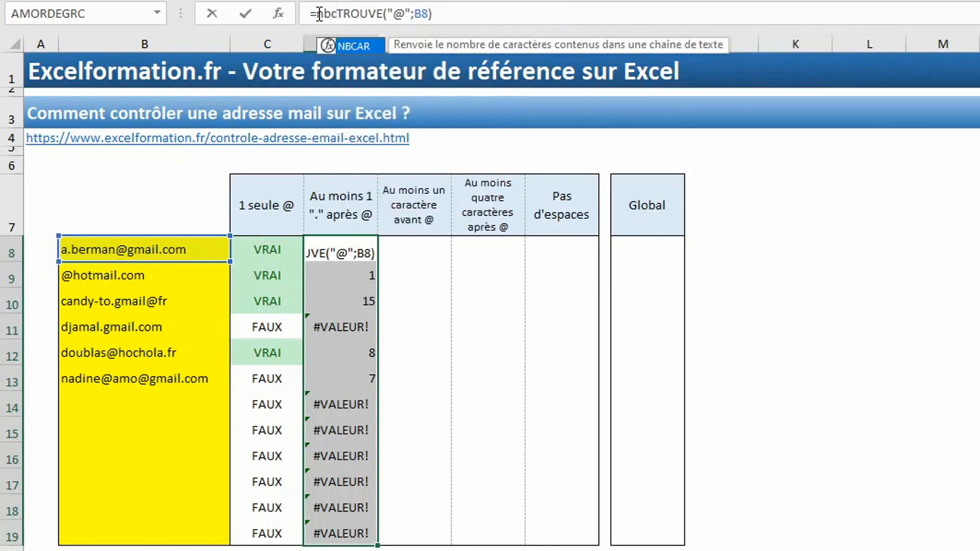
pyautogui.press('Tab')
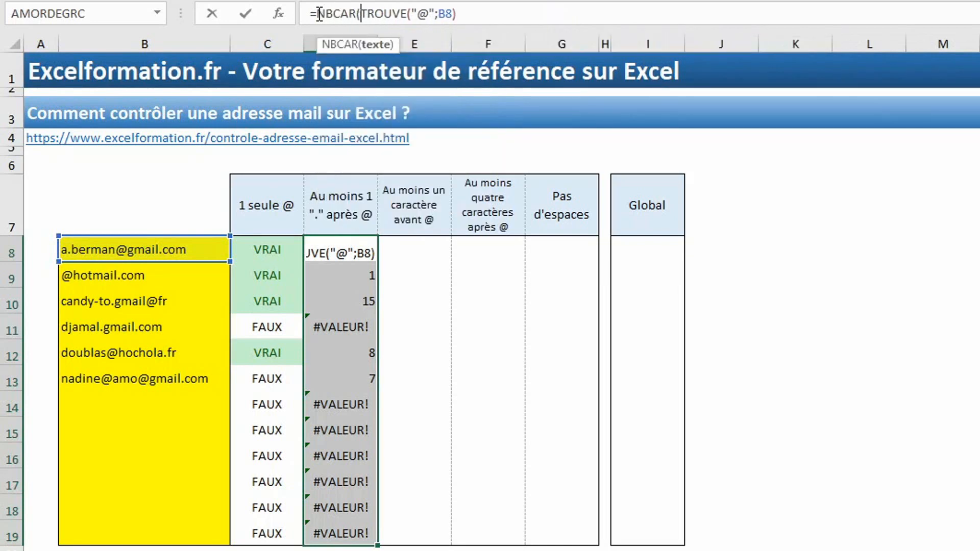
pyautogui.click(179, 251)
pyautogui.write(')')
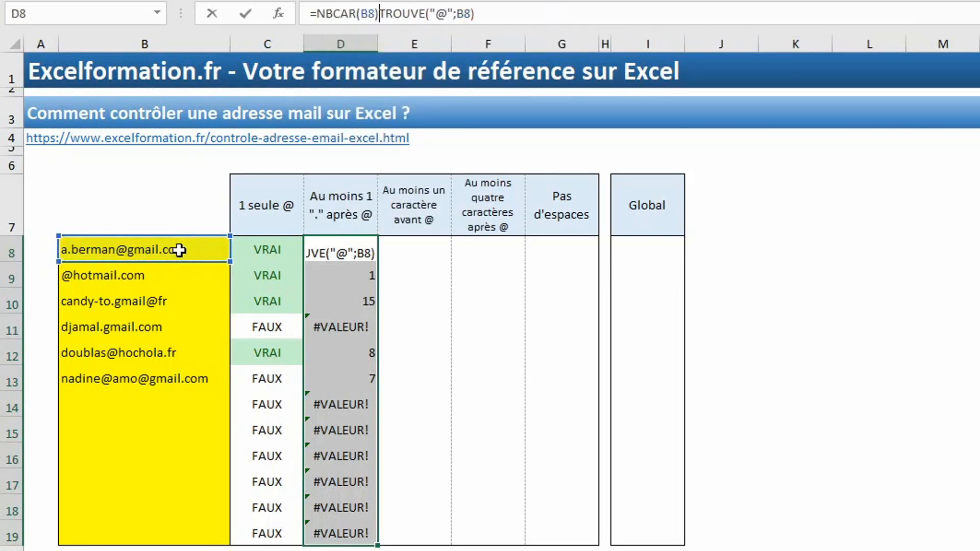
pyautogui.write('-')
pyautogui.hotkey('ctrl', 'Return')
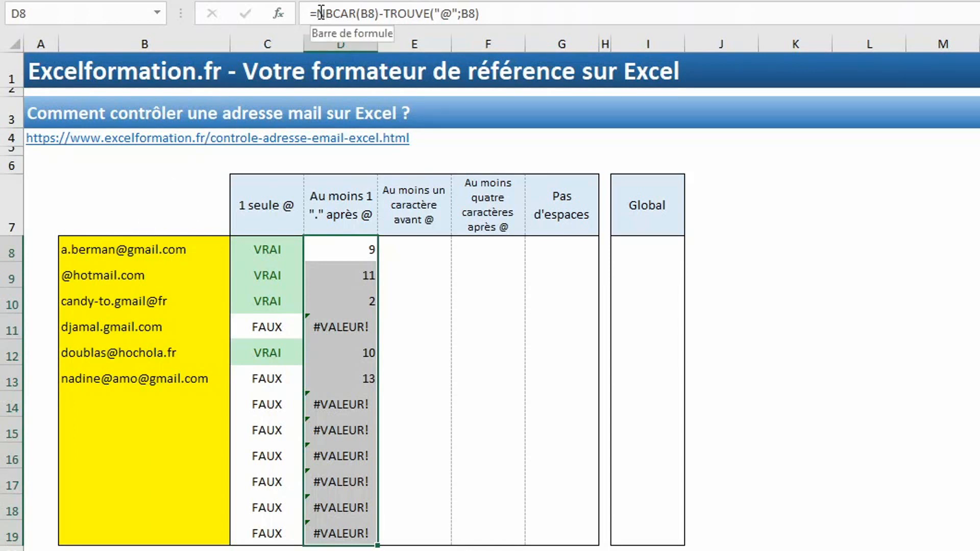
# - Wrap the D8:D19 formula as =DROITE(B8;NBCAR(B8)-TROUVE("@";B8)) to extract the text after the @
pyautogui.click(321, 14)
pyautogui.write('droite(')
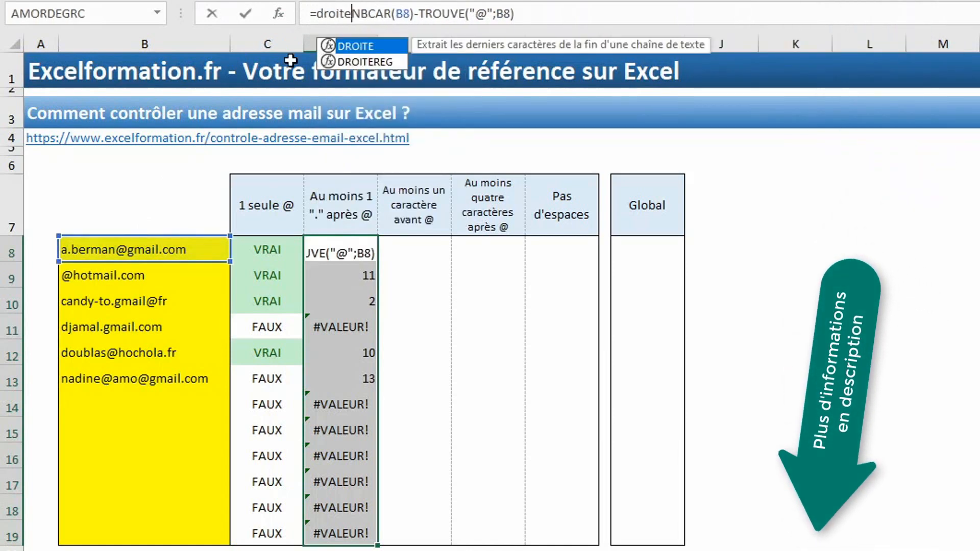
pyautogui.click(162, 250)
pyautogui.write(';')
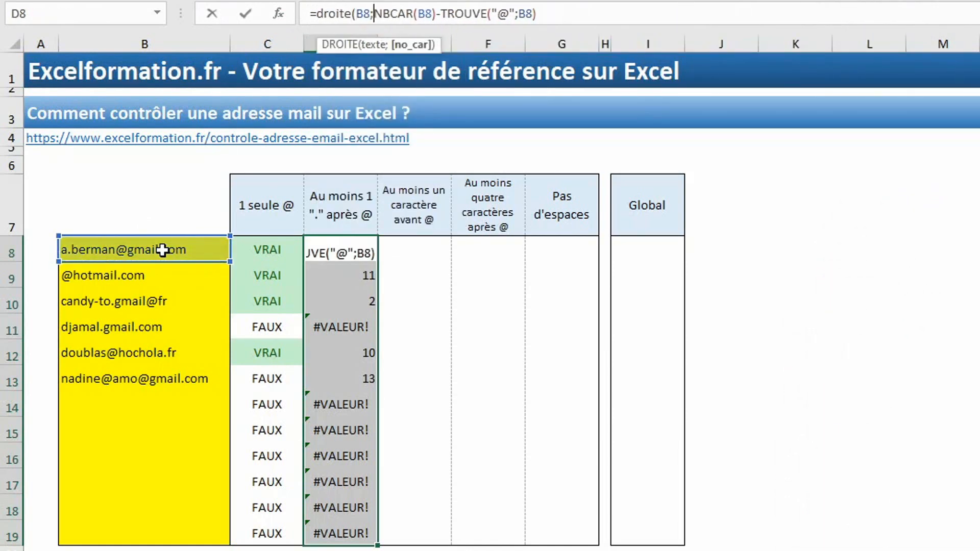
pyautogui.click(558, 11)
pyautogui.write(')')
pyautogui.hotkey('ctrl', 'Return')
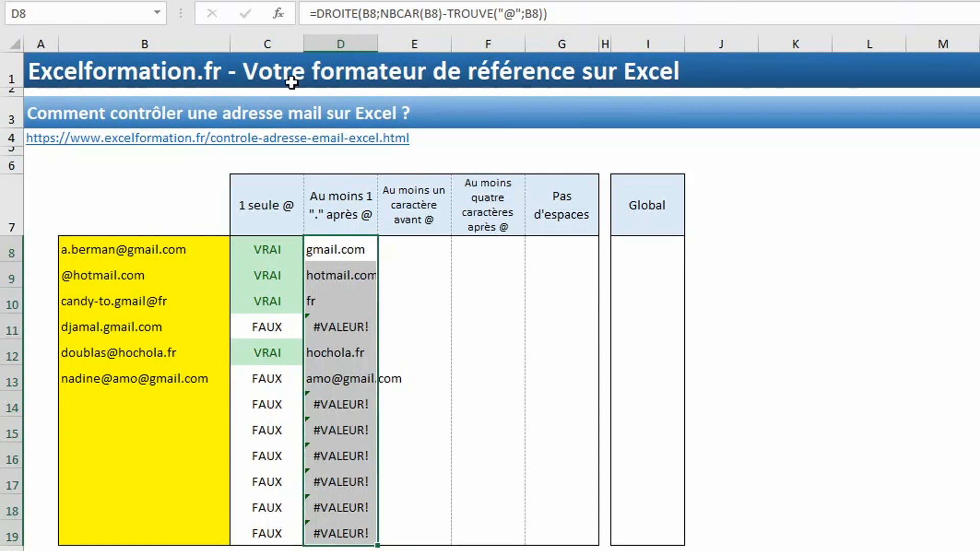
# - Nest the D8:D19 formula in TROUVE with "." as the search text to locate the dot after the @
pyautogui.click(314, 12)
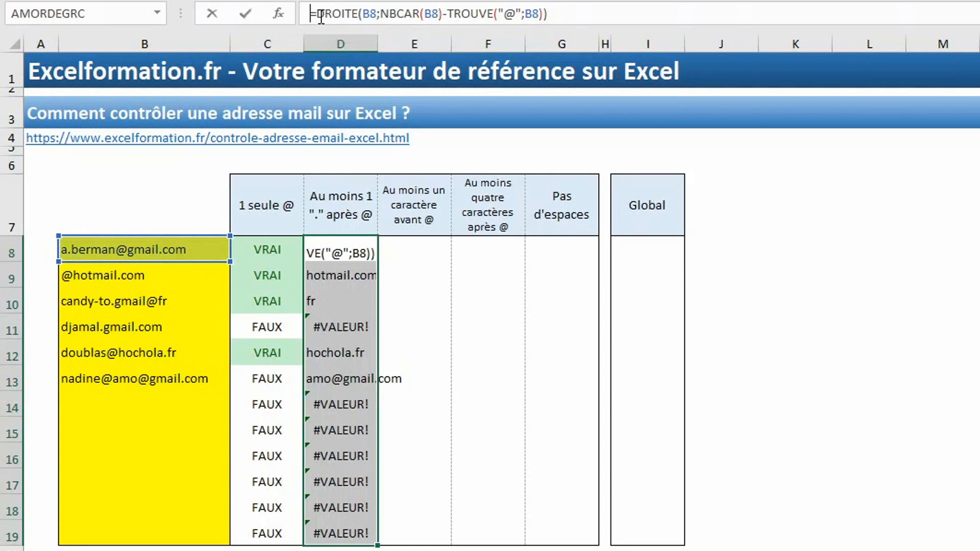
pyautogui.click(320, 15)
pyautogui.write('trouve("')
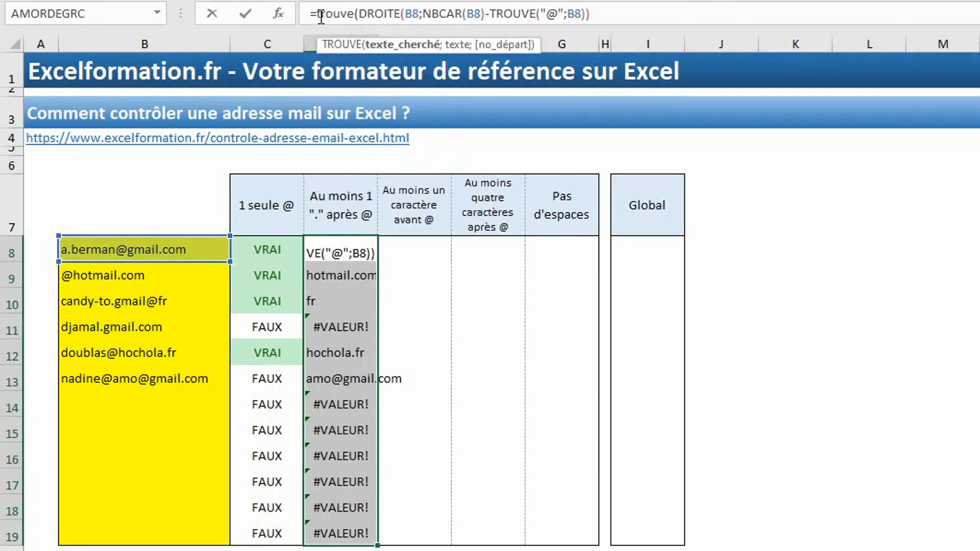
pyautogui.write('."')
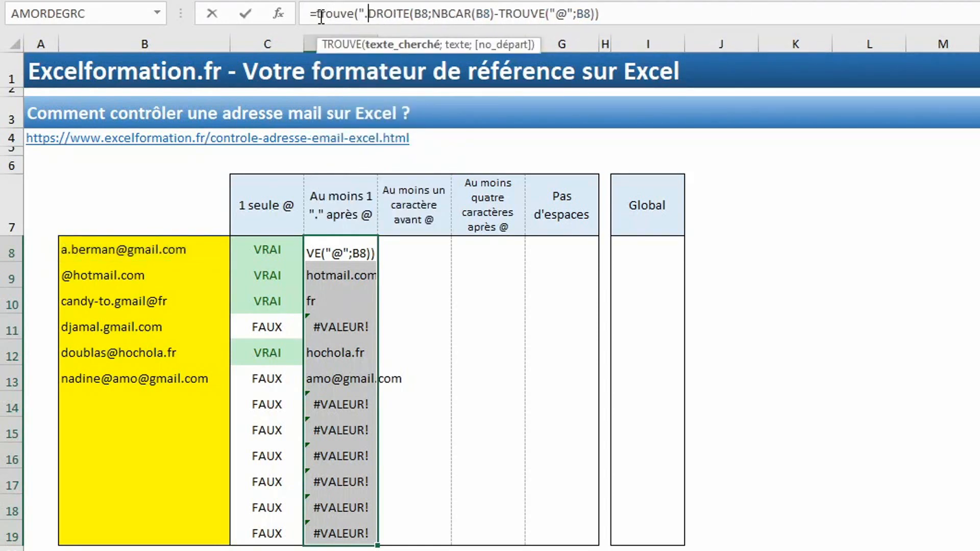
pyautogui.write(';')
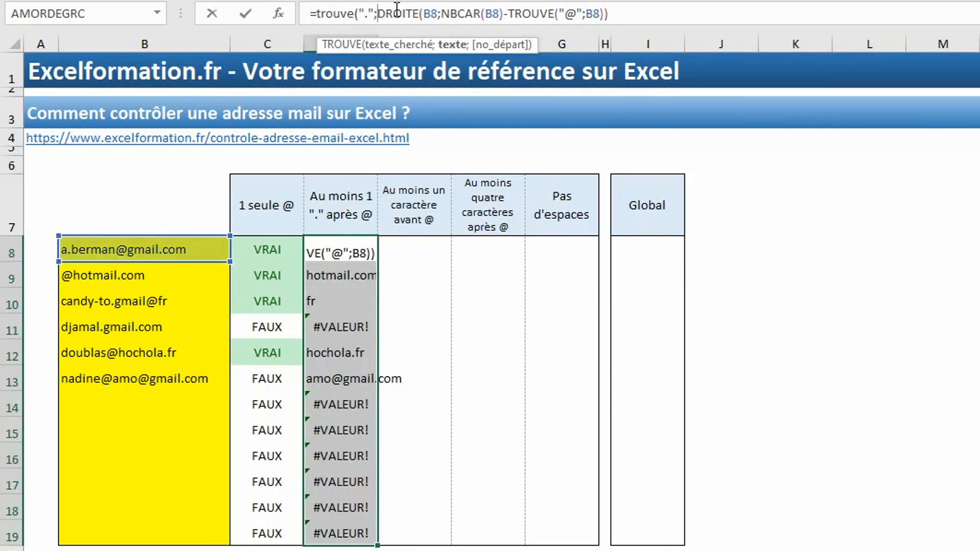
pyautogui.click(629, 14)
pyautogui.write(')')
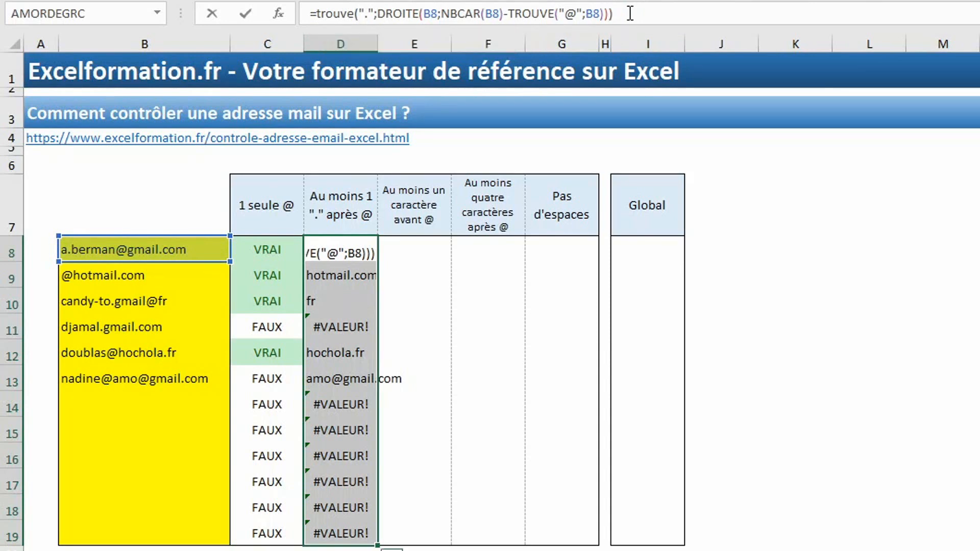
pyautogui.hotkey('ctrl', 'Return')
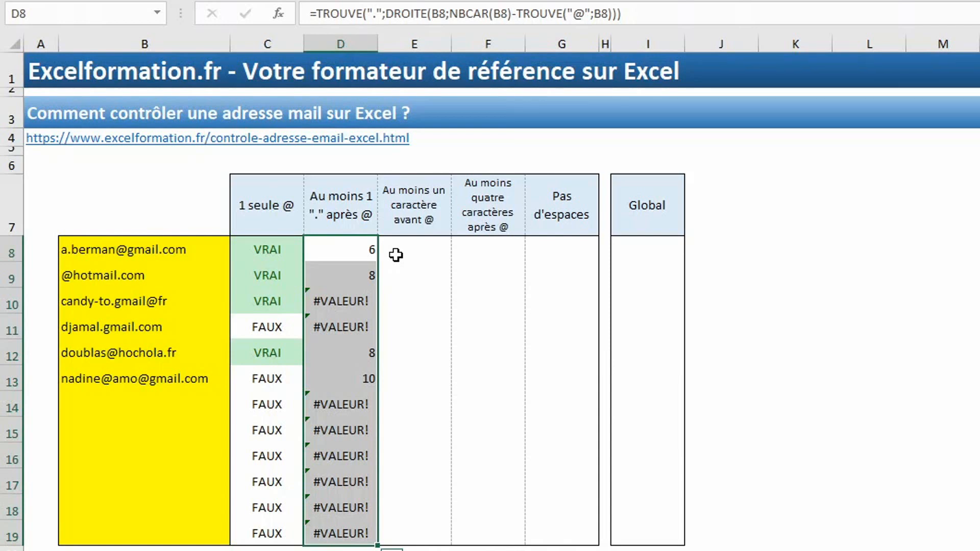
# - Wrap the D8:D19 formula in ESTNUM so it tests whether a dot is found after the @
pyautogui.click(318, 14)
pyautogui.write('estnum')
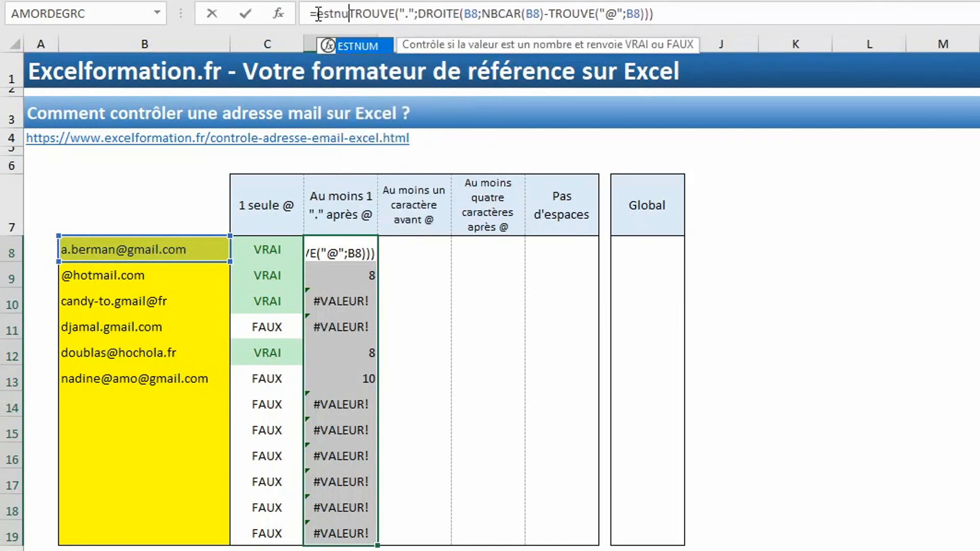
pyautogui.write('(')
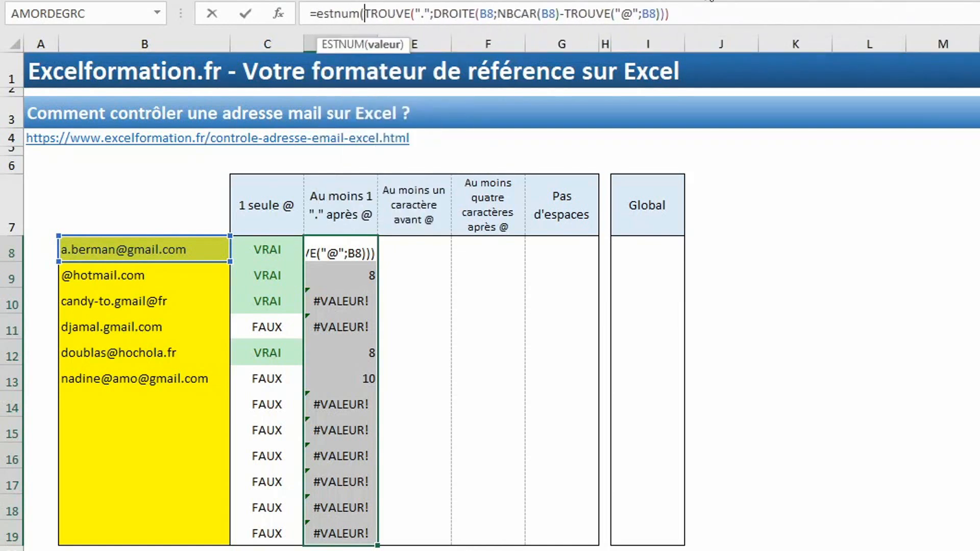
pyautogui.click(737, 10)
pyautogui.write(')')
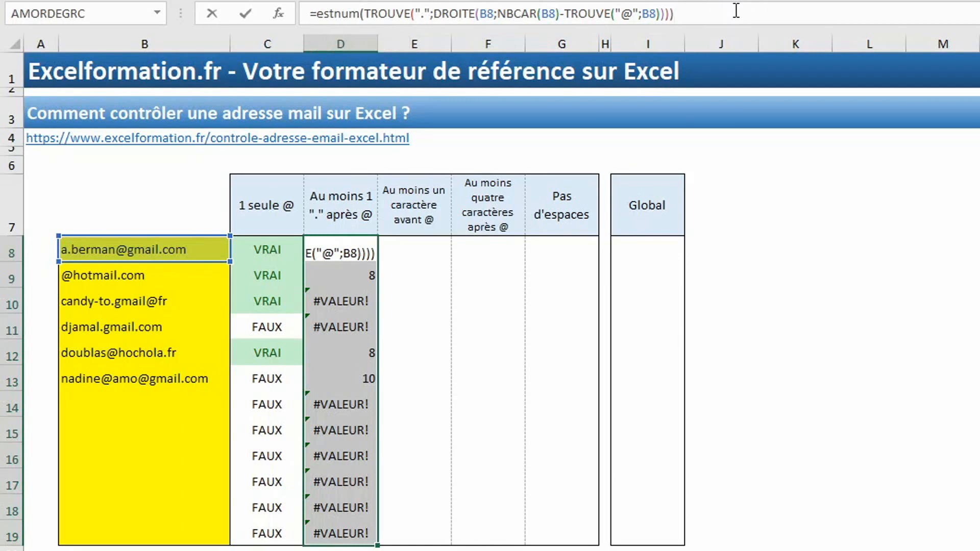
pyautogui.hotkey('ctrl', 'Return')
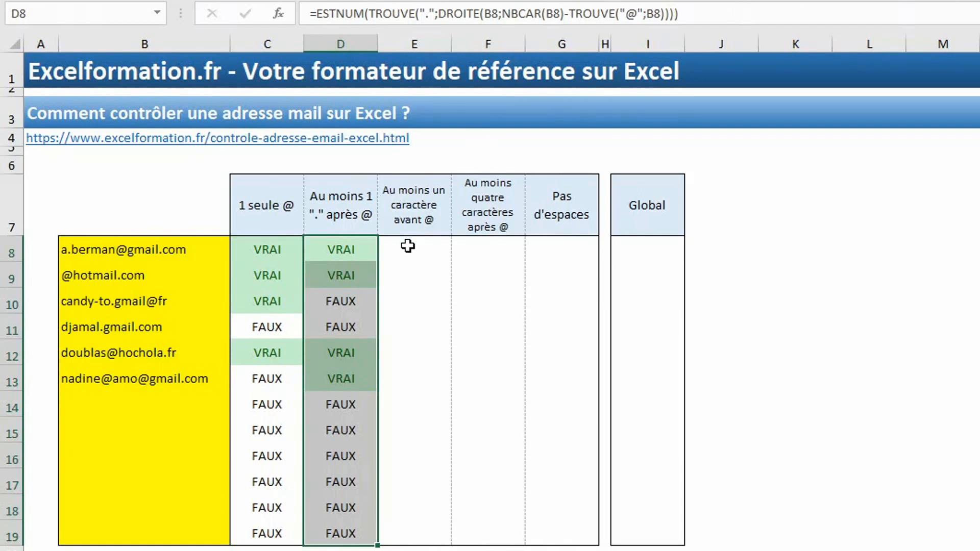
# - Fill E8:E19 with =GAUCHE(B8)<>"@" to test that the address does not start with an @
pyautogui.moveTo(406, 246); pyautogui.dragTo(393, 521)
pyautogui.write('=gauche(')
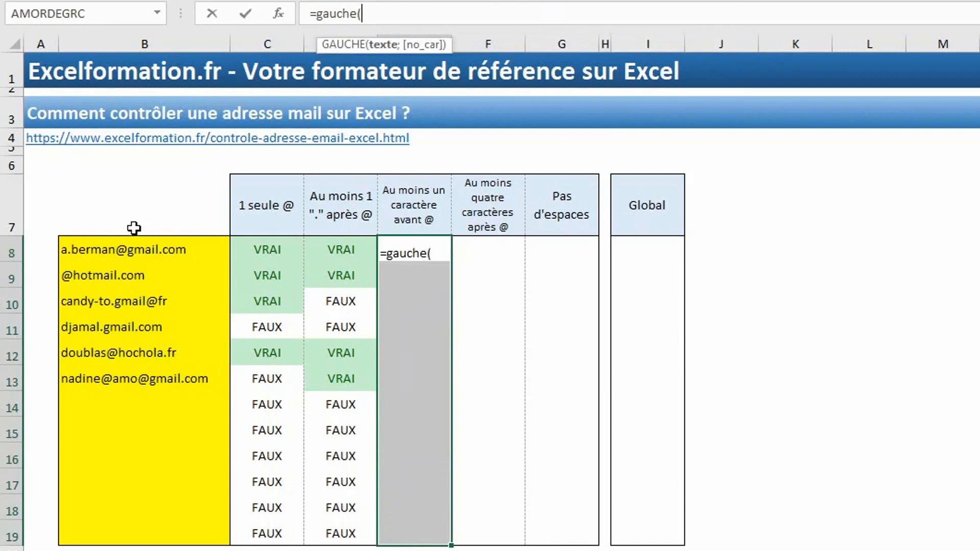
pyautogui.click(128, 249)
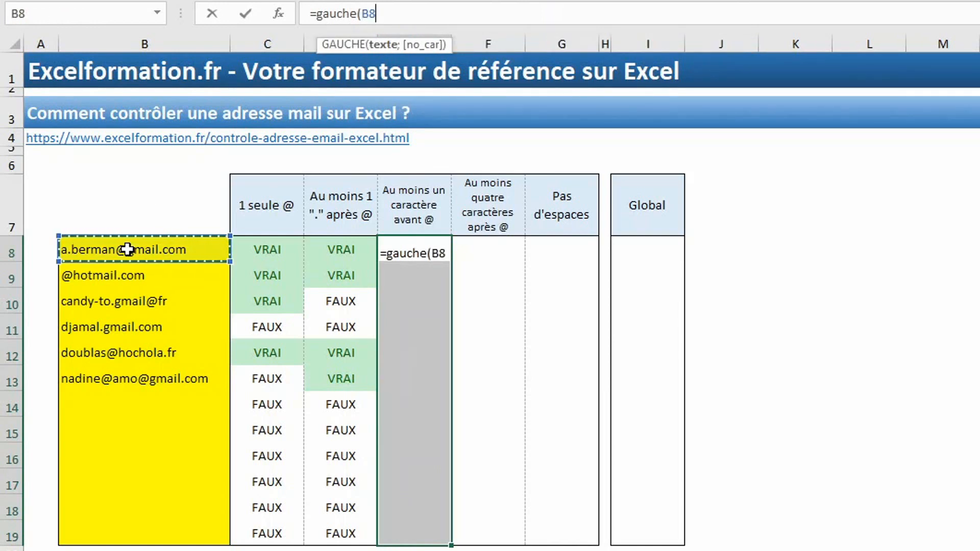
pyautogui.write(')<>"')
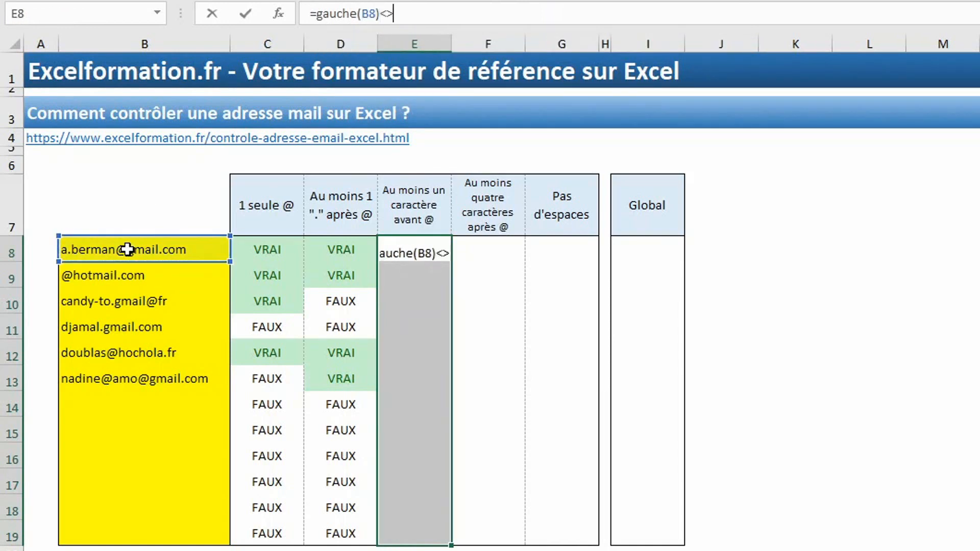
pyautogui.write('@"')
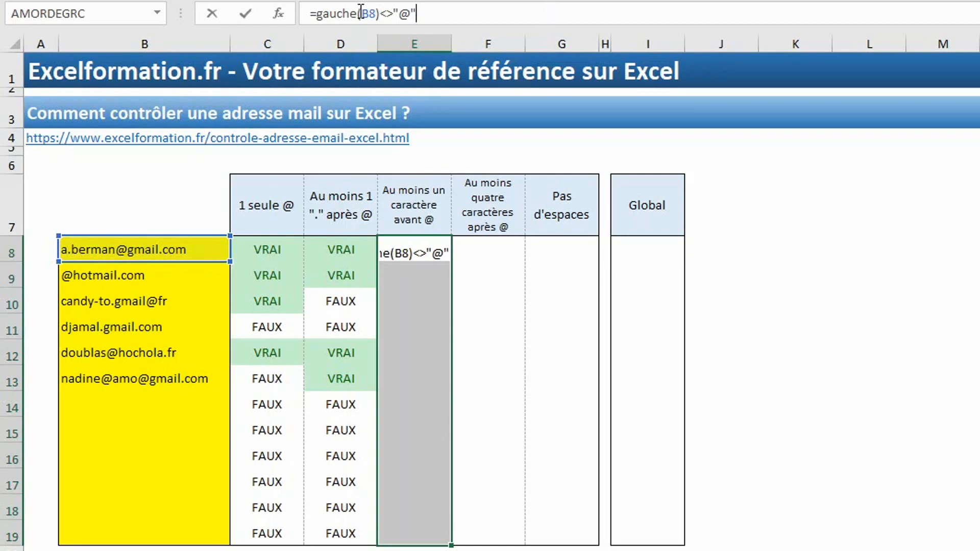
pyautogui.hotkey('ctrl', 'Return')
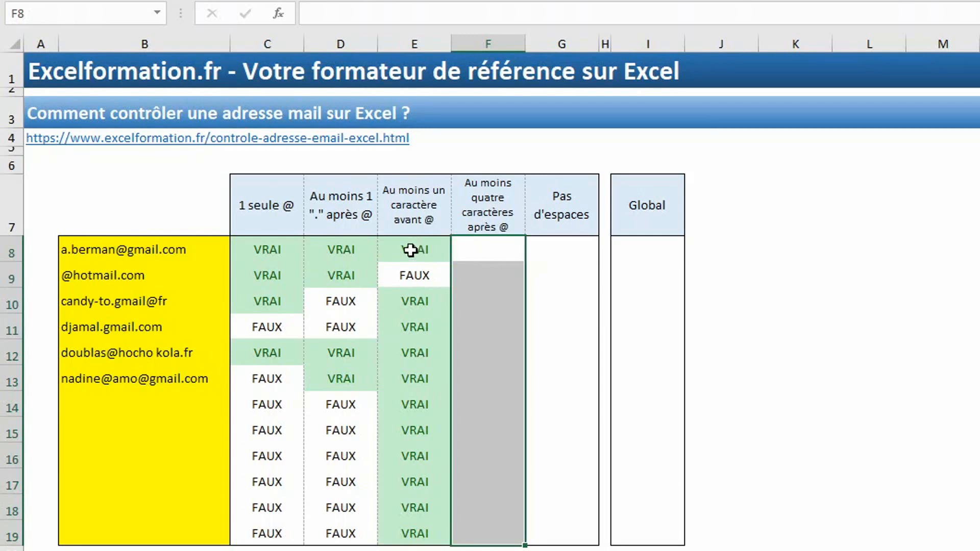
# - Copy the DROITE(B8;NBCAR(B8)-TROUVE("@";B8)) part of the formula in D8, leaving that cell unchanged
pyautogui.click(347, 251)
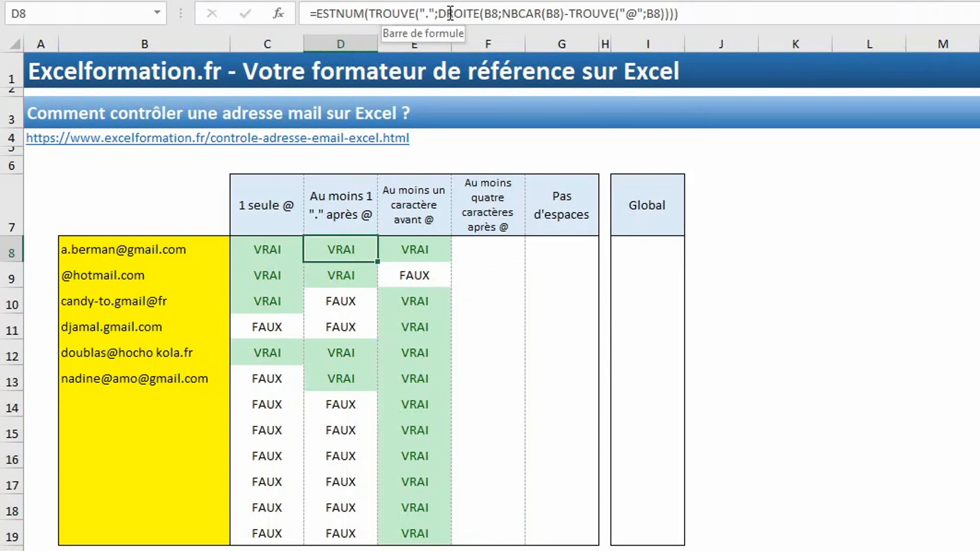
pyautogui.moveTo(437, 14); pyautogui.dragTo(673, 15)
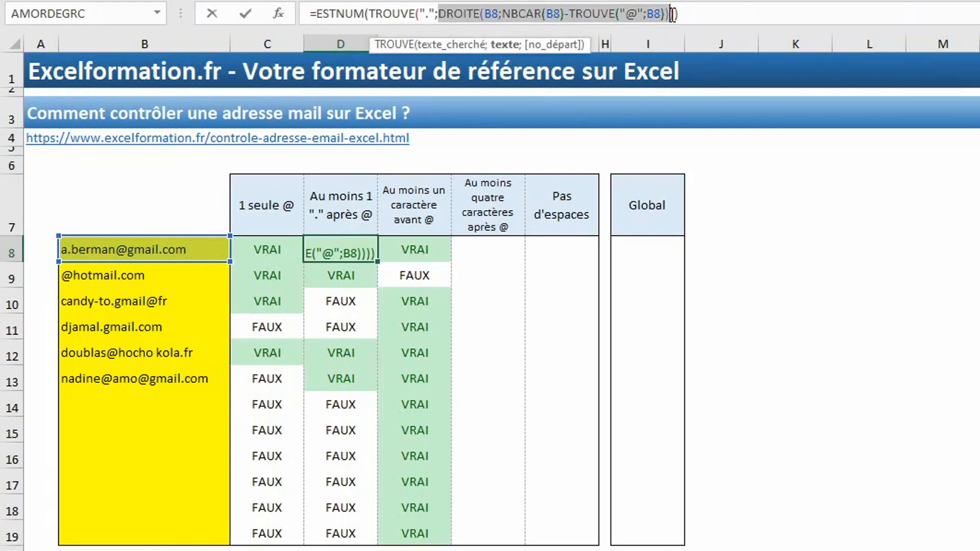
pyautogui.hotkey('ctrl', 'c')
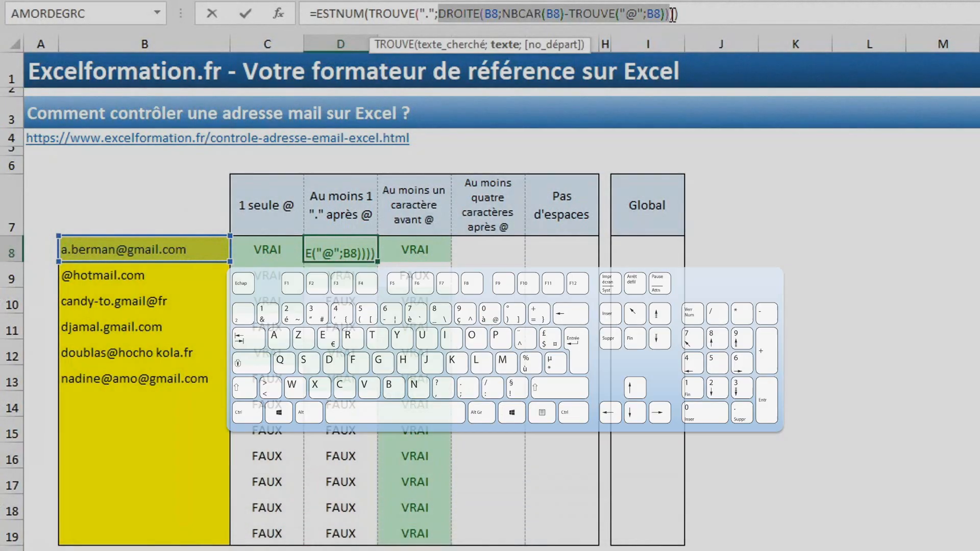
pyautogui.press('Escape')
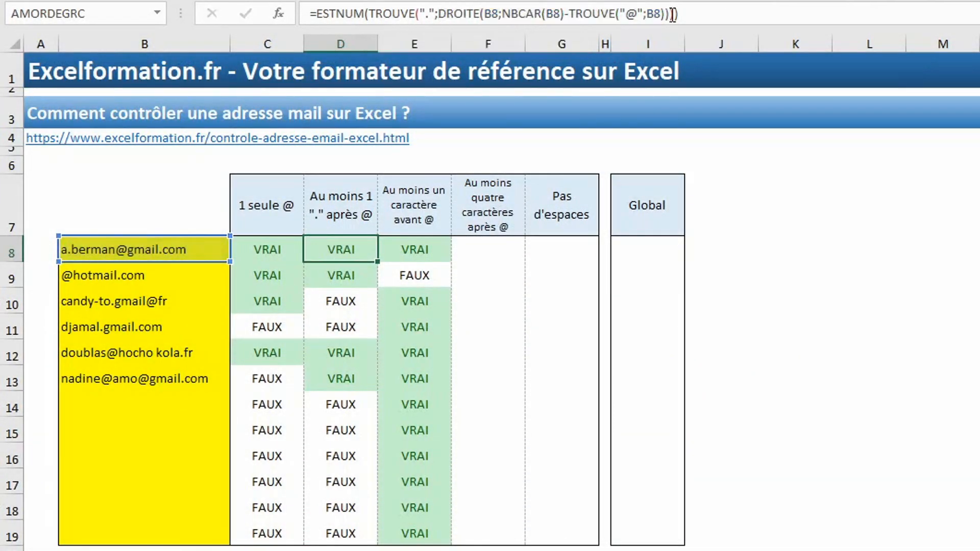
# - Fill F8:F19 with the copied expression as =DROITE(B8;NBCAR(B8)-TROUVE("@";B8))
pyautogui.moveTo(488, 248); pyautogui.dragTo(495, 531)
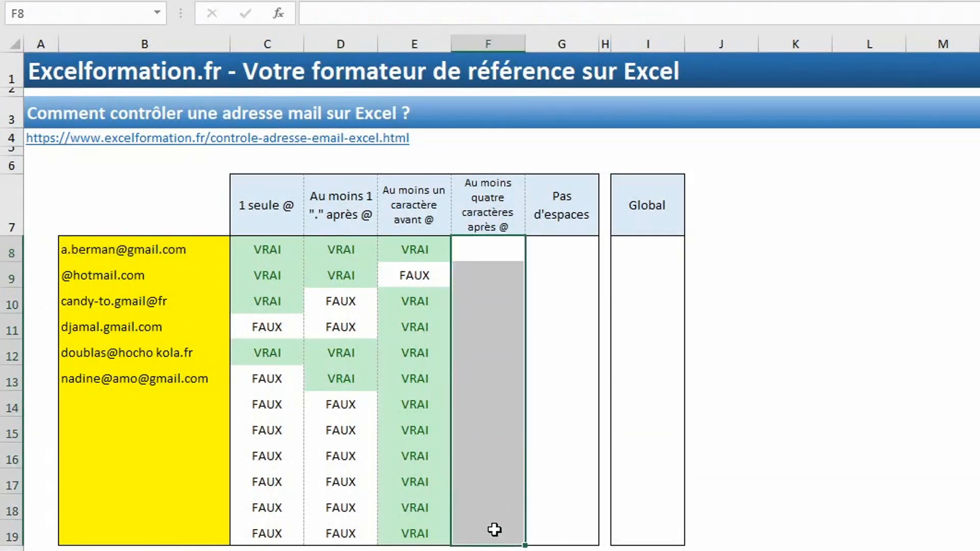
pyautogui.click(400, 15)
pyautogui.write('=')
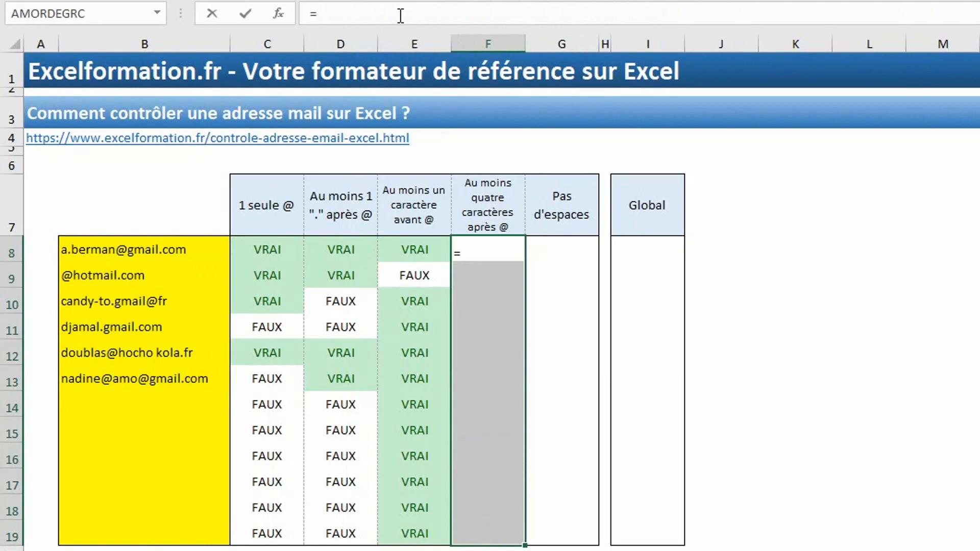
pyautogui.hotkey('ctrl', 'v')
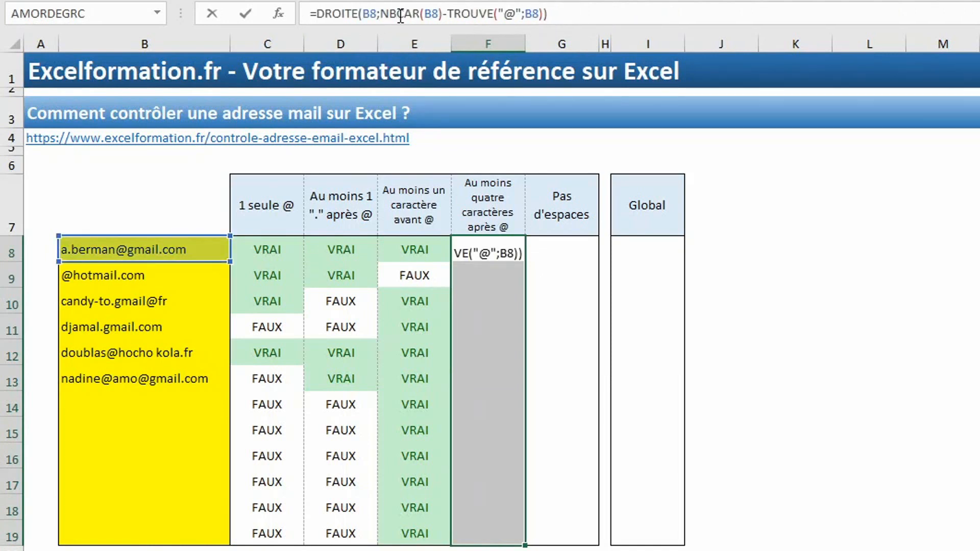
pyautogui.hotkey('ctrl', 'Return')
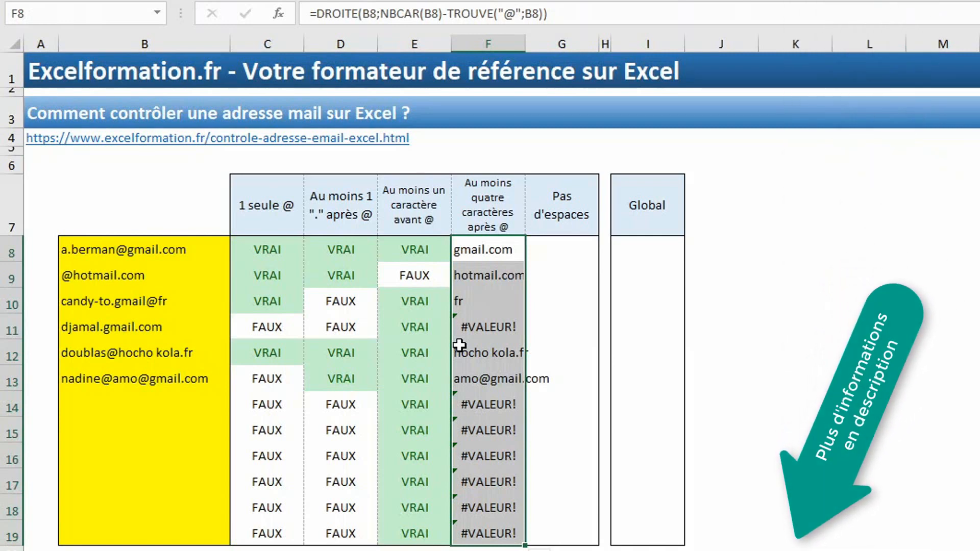
# - Wrap the F8:F19 formula in SIERREUR with 0 as the value returned on error
pyautogui.click(319, 12)
pyautogui.write('S')
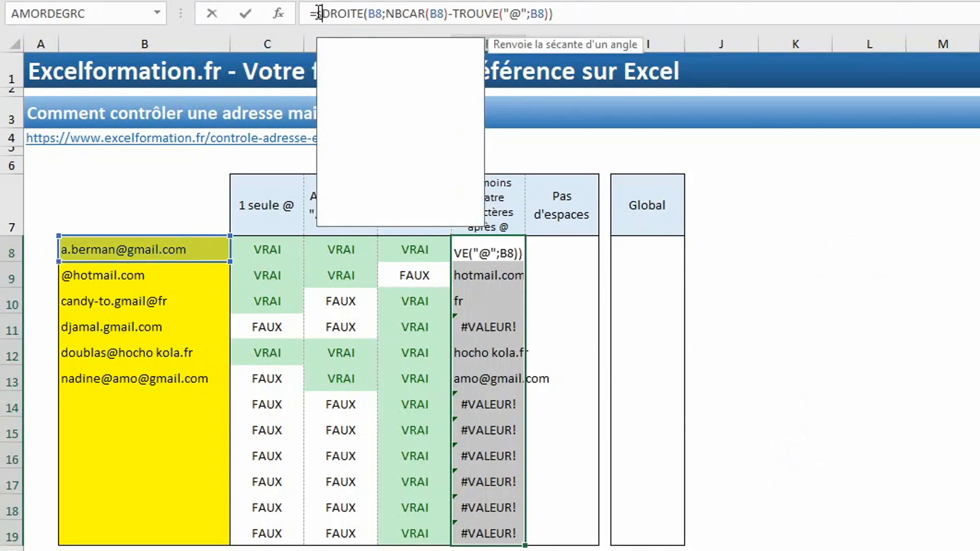
pyautogui.write('IER')
pyautogui.press('Tab')
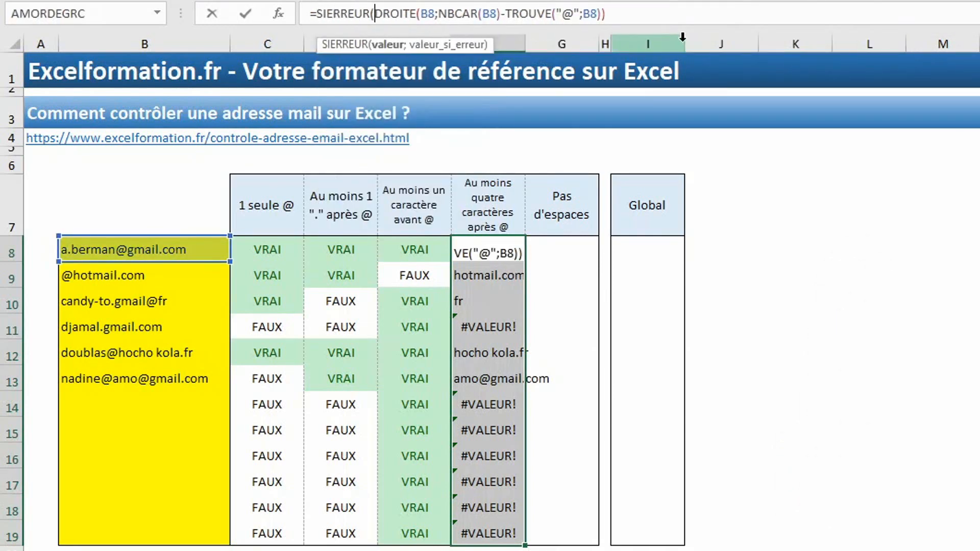
pyautogui.click(655, 17)
pyautogui.write(';')
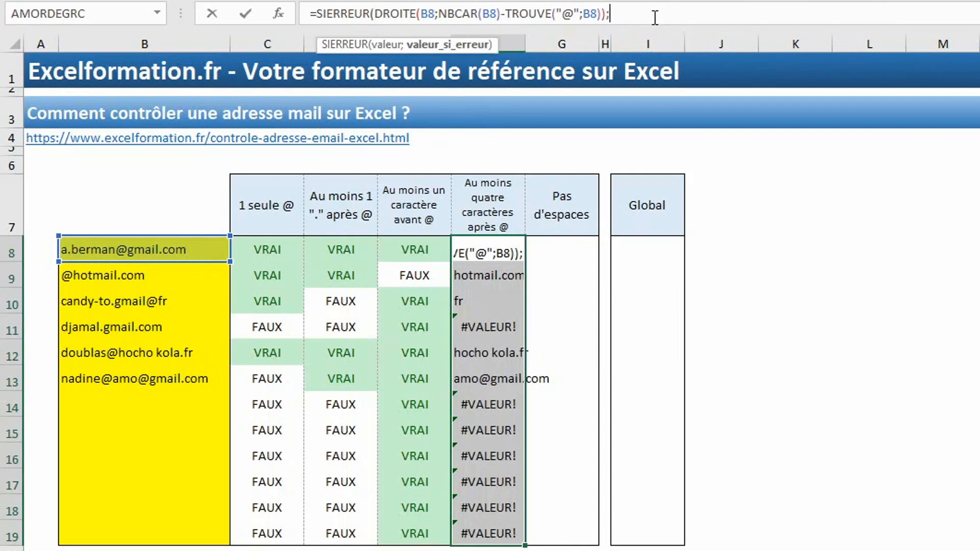
pyautogui.write('0')
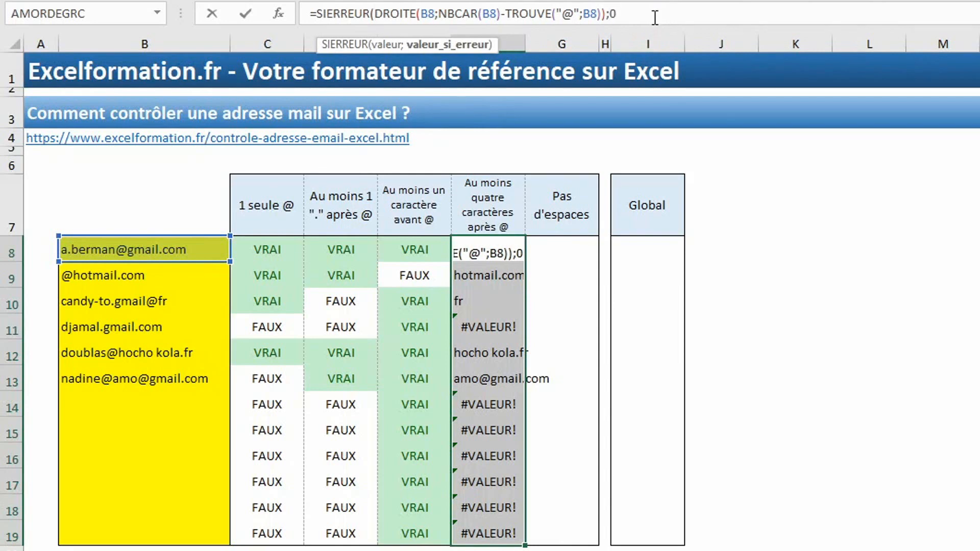
pyautogui.write(')')
pyautogui.hotkey('ctrl', 'Return')
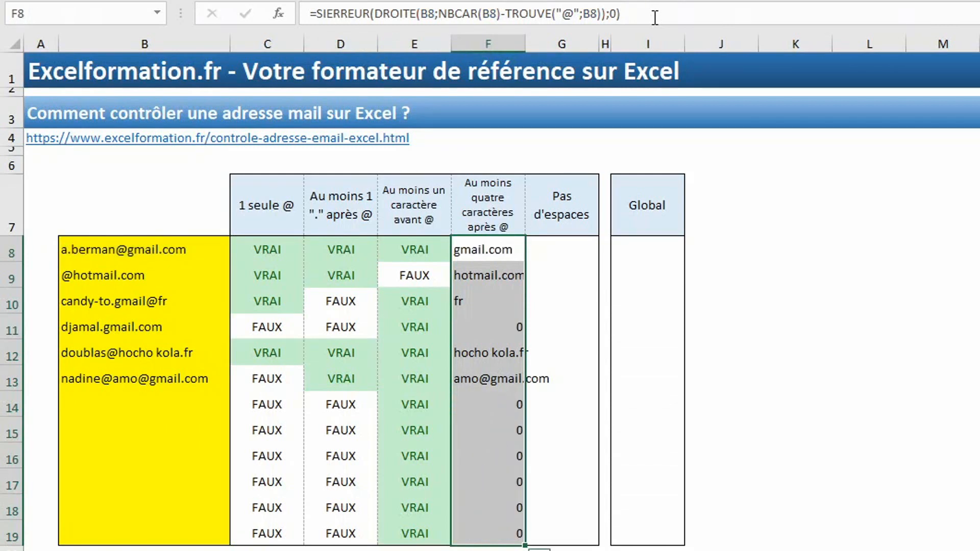
# - Append the comparison >=4 to the SIERREUR formula across F8:F19
pyautogui.click(655, 16)
pyautogui.write('>')
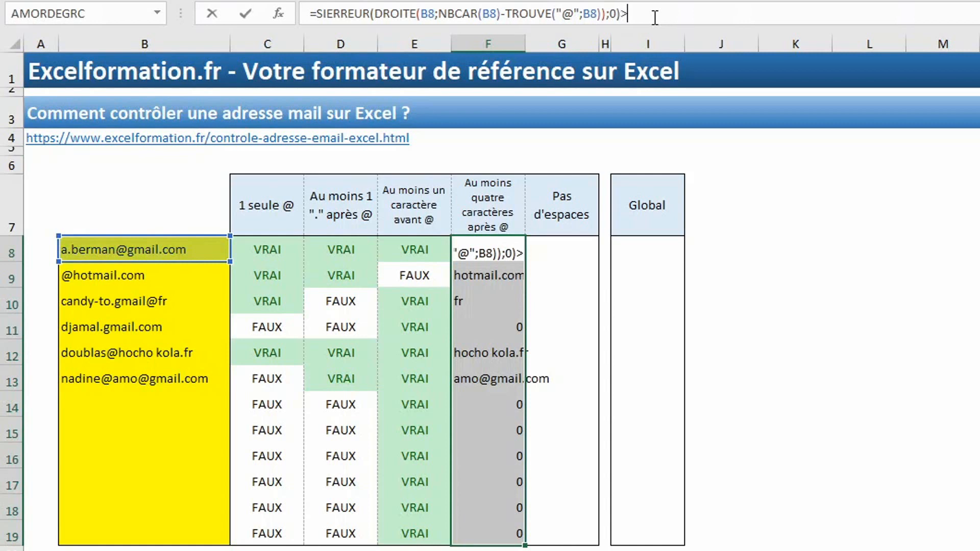
pyautogui.write('=')
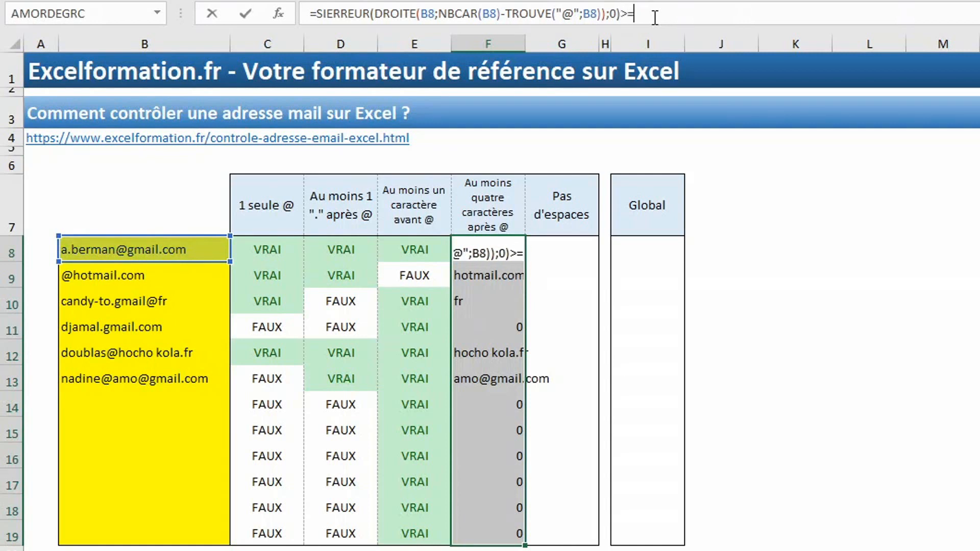
pyautogui.write('4')
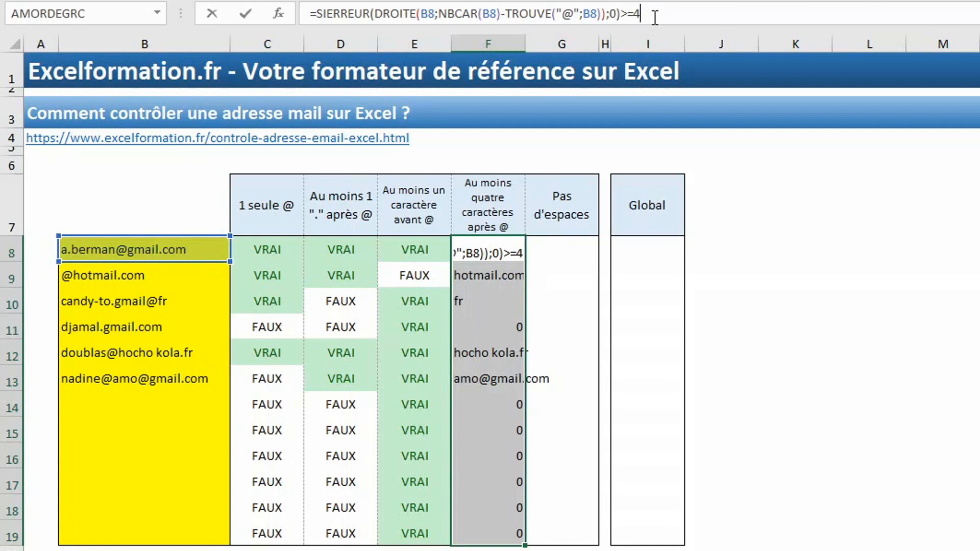
pyautogui.hotkey('ctrl', 'Return')
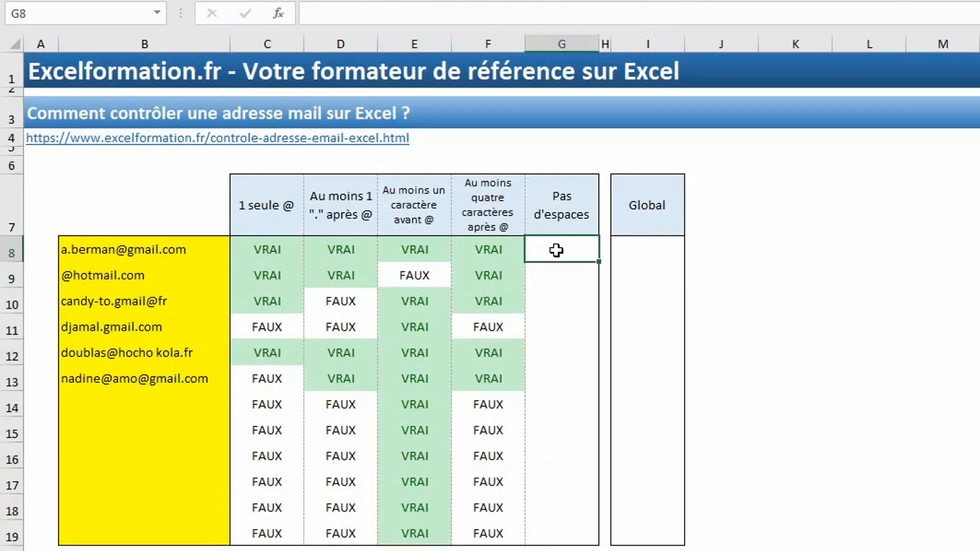
# - Fill G8:G19 with =TROUVE(" ";B8) to look for a space in each address
pyautogui.moveTo(557, 250); pyautogui.dragTo(561, 544)
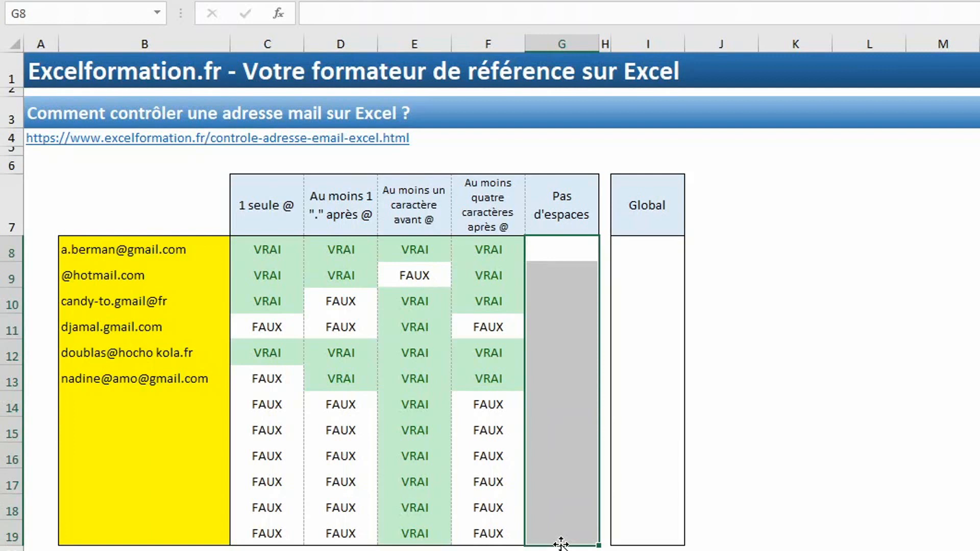
pyautogui.write('=trouve(')
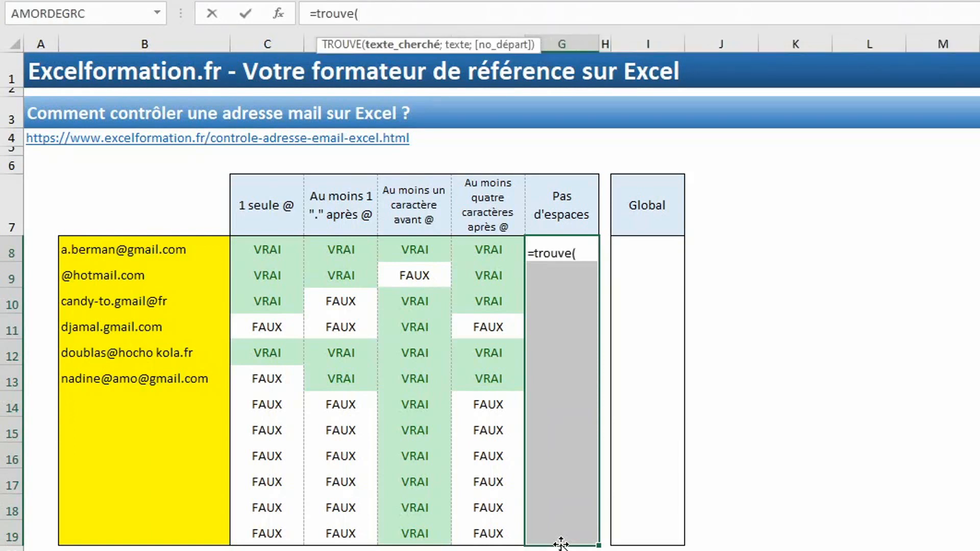
pyautogui.write('" ";')
pyautogui.click(163, 251)
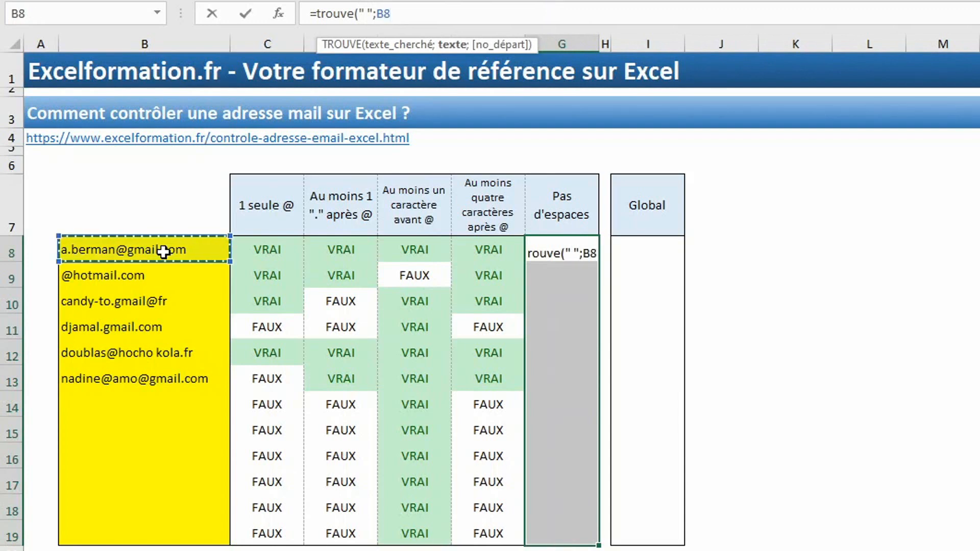
pyautogui.write(')')
pyautogui.hotkey('ctrl', 'Return')
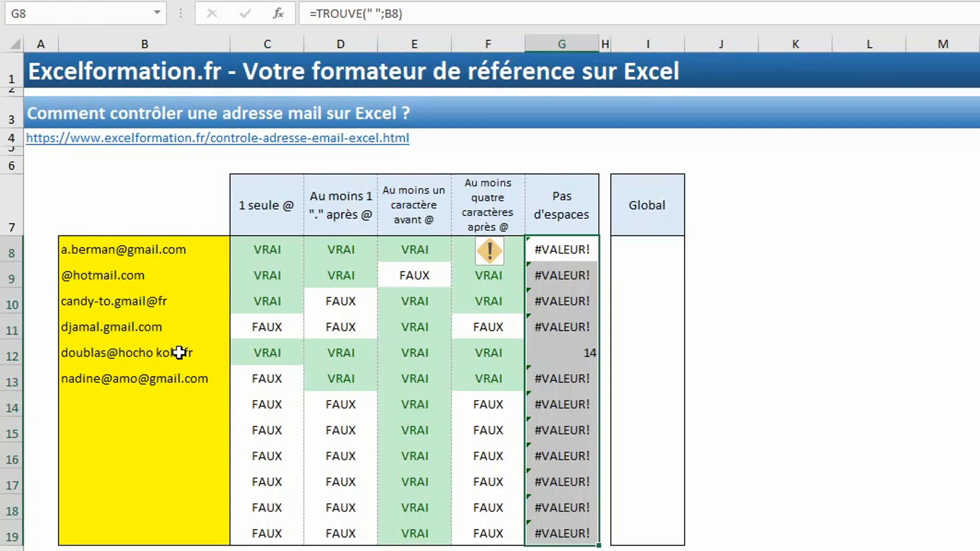
# - Wrap the G8:G19 formula as =ESTERREUR(TROUVE(" ";B8)) to test that the address contains no space
pyautogui.click(319, 12)
pyautogui.write('Est')
pyautogui.press('Down')
pyautogui.press('Down')
pyautogui.press('Down')
pyautogui.press('Down')
pyautogui.press('Down')
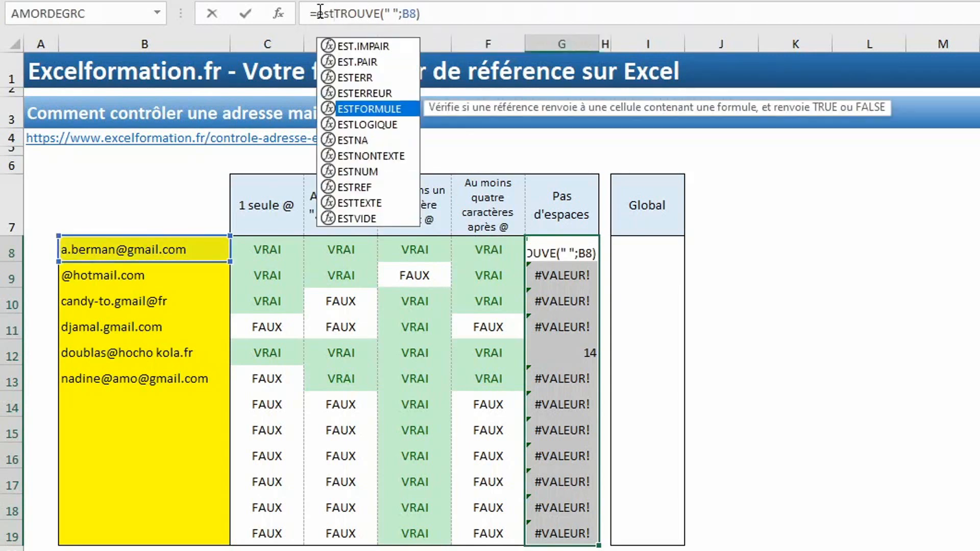
pyautogui.press('Up')
pyautogui.press('Up')
pyautogui.press('Tab')
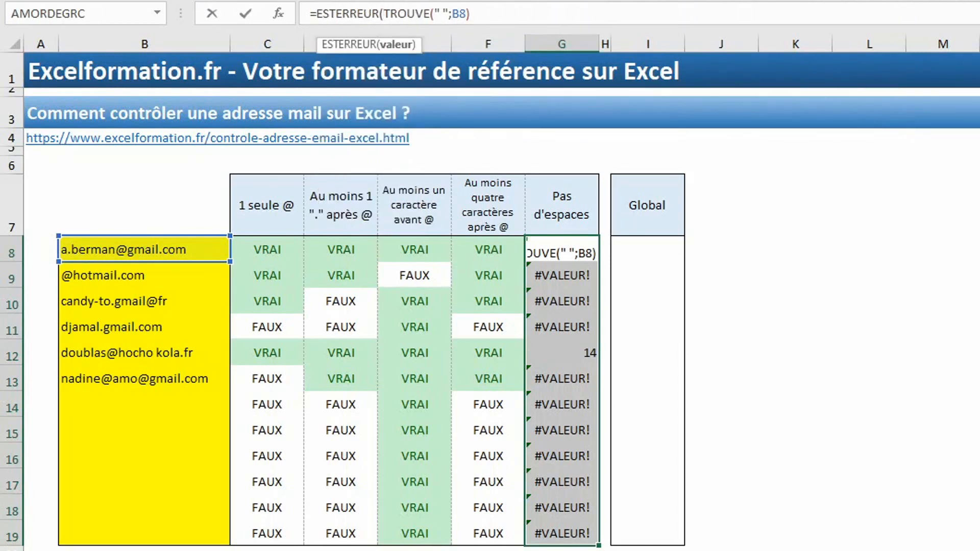
pyautogui.click(518, 15)
pyautogui.write(')')
pyautogui.hotkey('ctrl', 'Return')
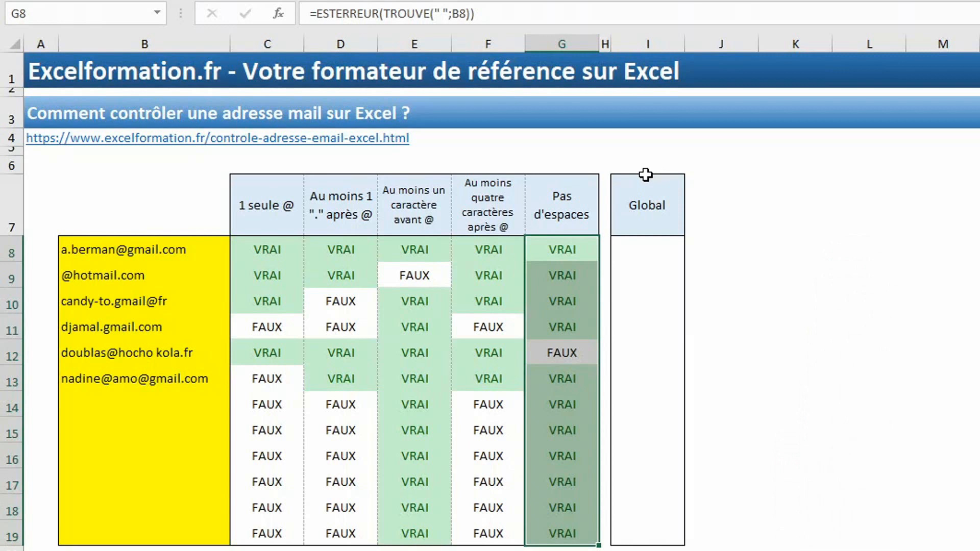
# - Fill the Global column cells I8:I19 with the placeholder formula =ET(1;2;3;4;5)
pyautogui.moveTo(657, 247); pyautogui.dragTo(646, 529)
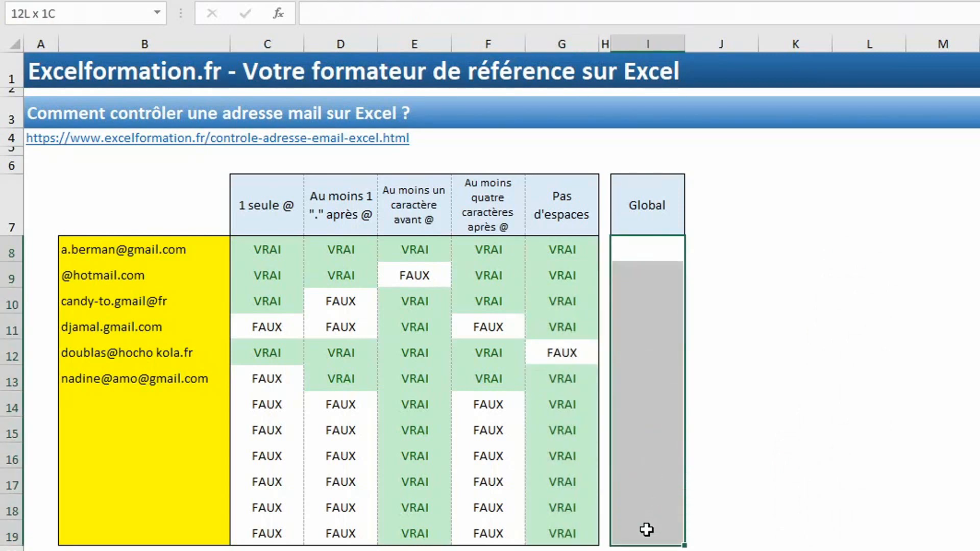
pyautogui.write('=et(1;')
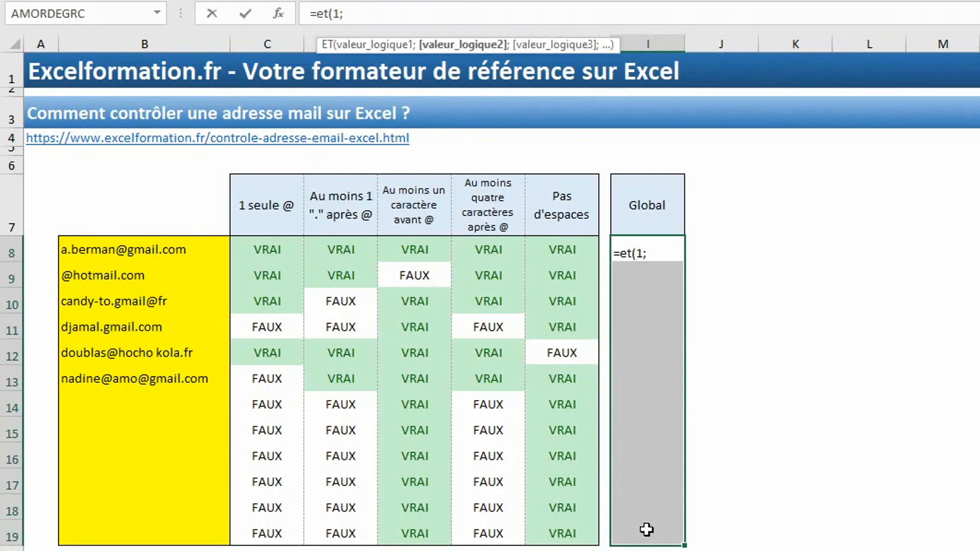
pyautogui.write('2;3;')
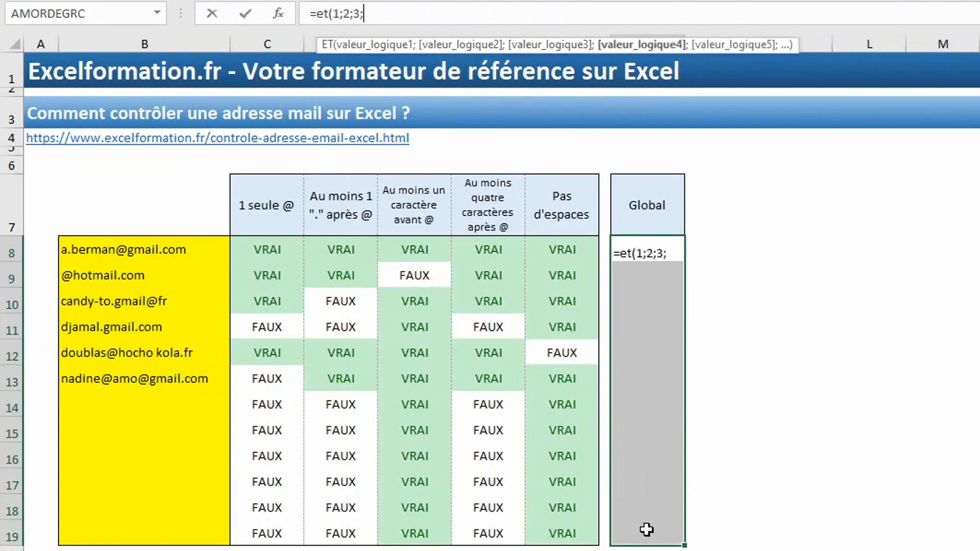
pyautogui.write('4;5')
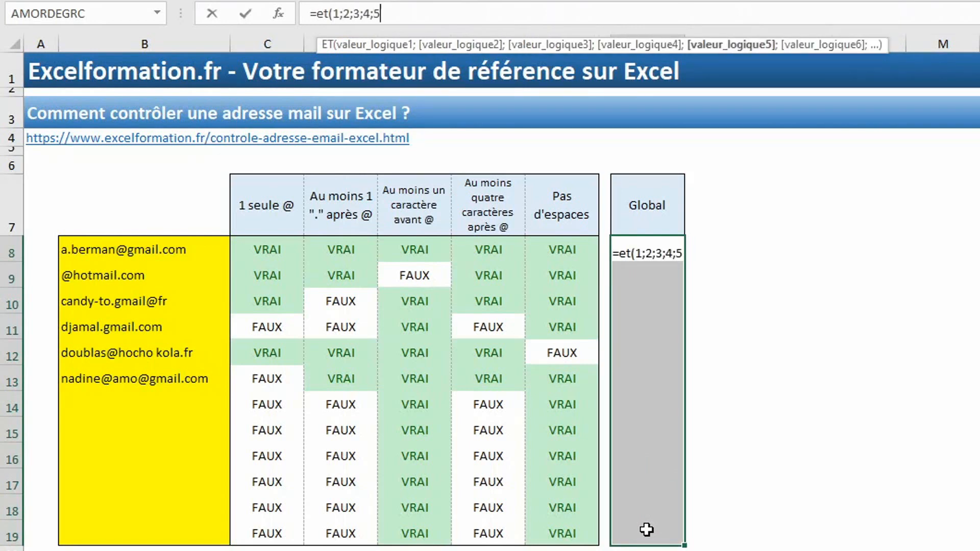
pyautogui.write(')')
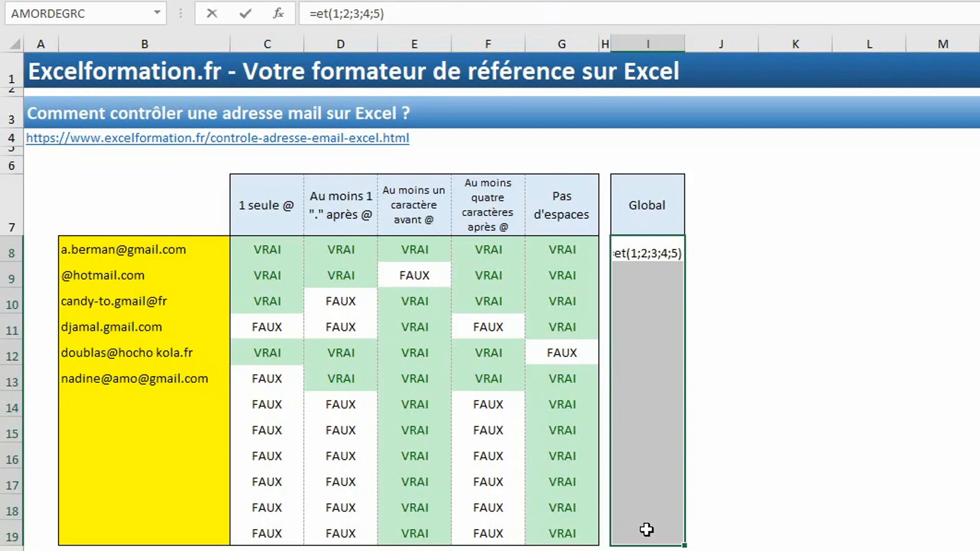
pyautogui.hotkey('ctrl', 'Return')
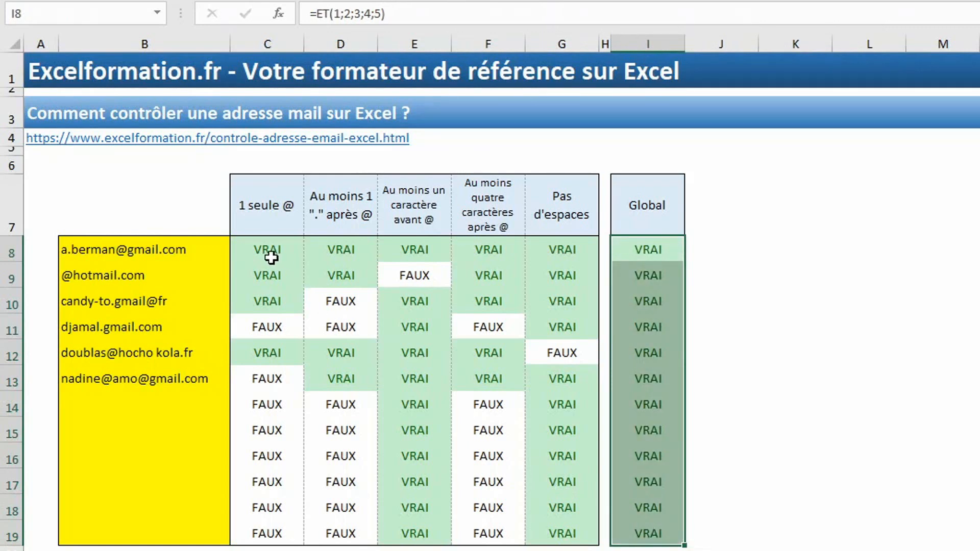
# - Replace placeholder 1 in I8's ET formula with the single-@ test copied from C8, NBCAR(B8)-NBCAR(SUBSTITUE(B8;"@";""))=1
pyautogui.click(271, 258)
pyautogui.click(577, 14)
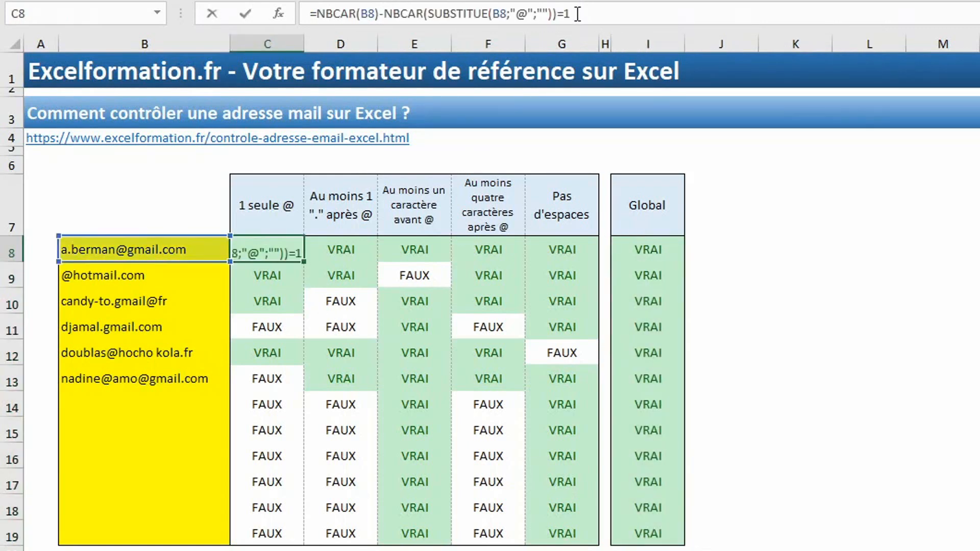
pyautogui.moveTo(577, 14); pyautogui.dragTo(317, 13)
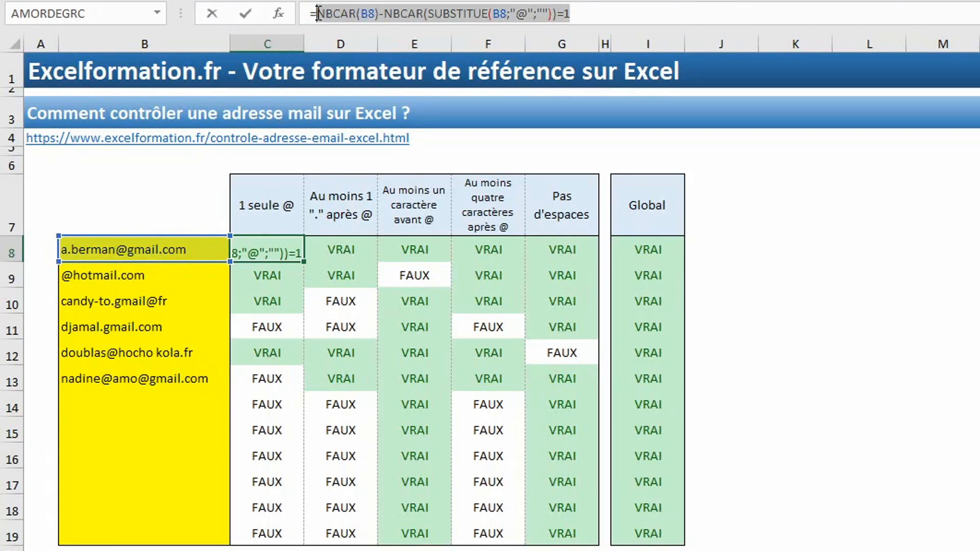
pyautogui.press('Escape')
pyautogui.click(656, 254)
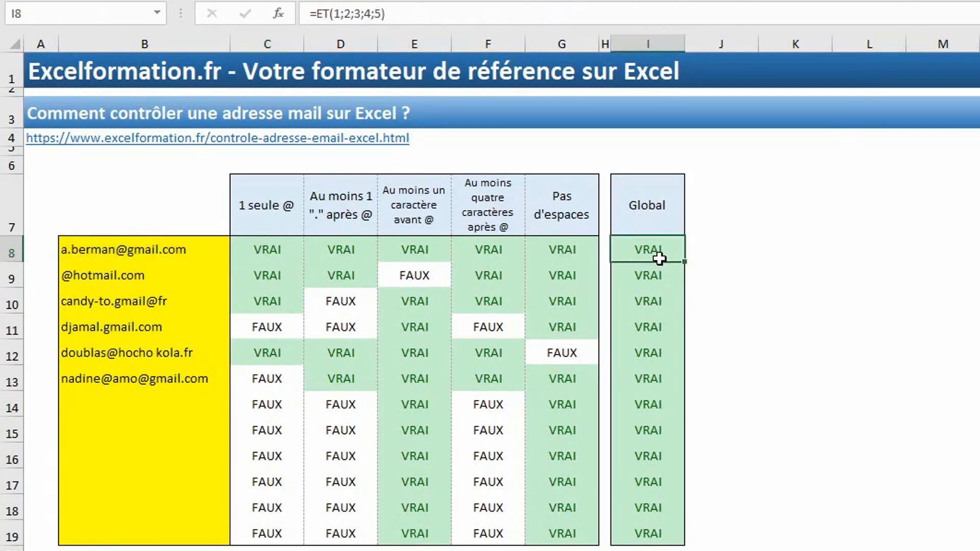
pyautogui.doubleClick(341, 15)
pyautogui.hotkey('ctrl', 'v')
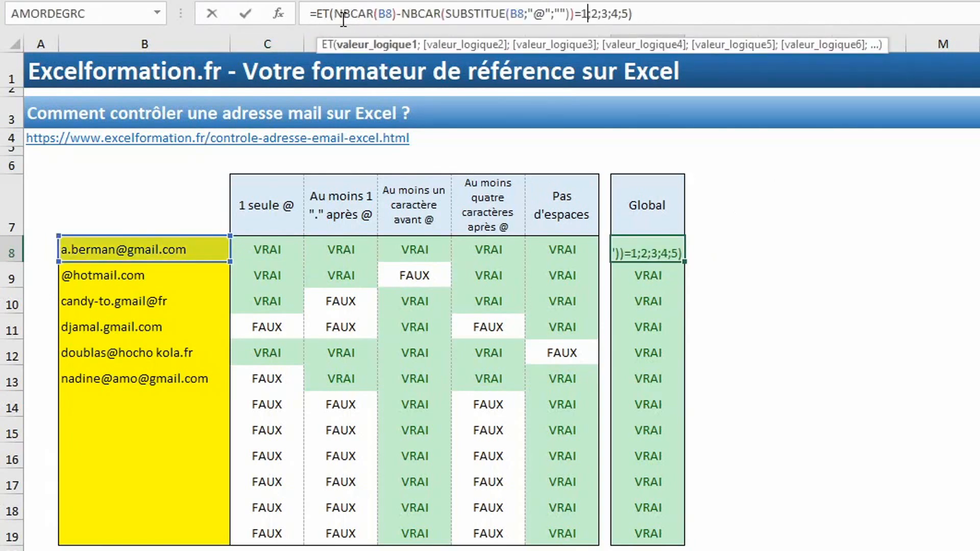
pyautogui.press('Return')
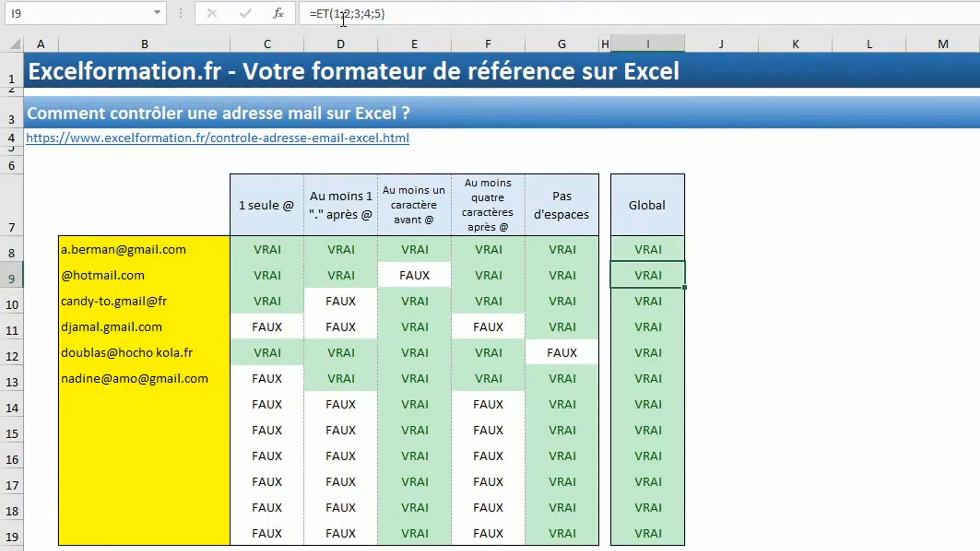
# - Replace placeholder 2 in I8's ET formula with the dot test copied from D8, ESTNUM(TROUVE(".";DROITE(B8;NBCAR(B8)-TROUVE("@";B8))))
pyautogui.click(350, 254)
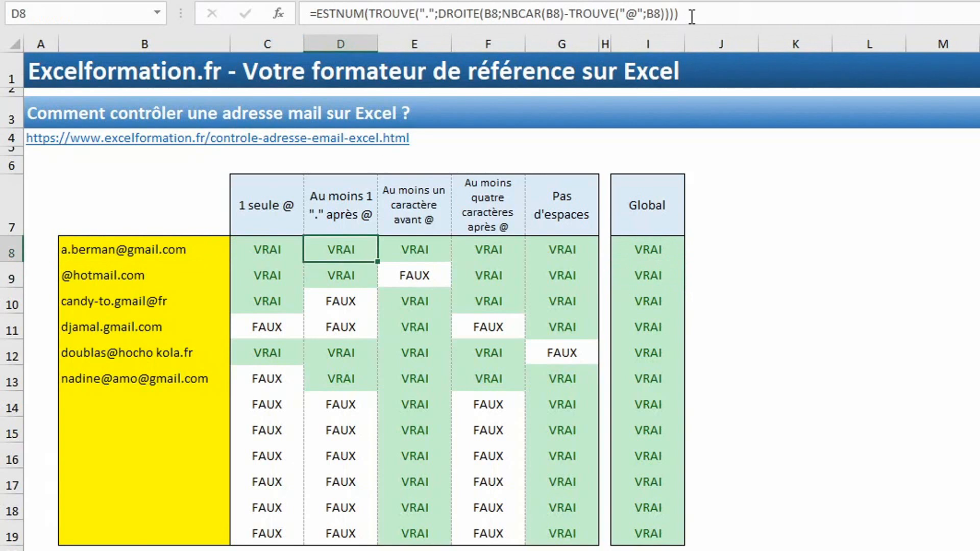
pyautogui.moveTo(691, 17); pyautogui.dragTo(318, 17)
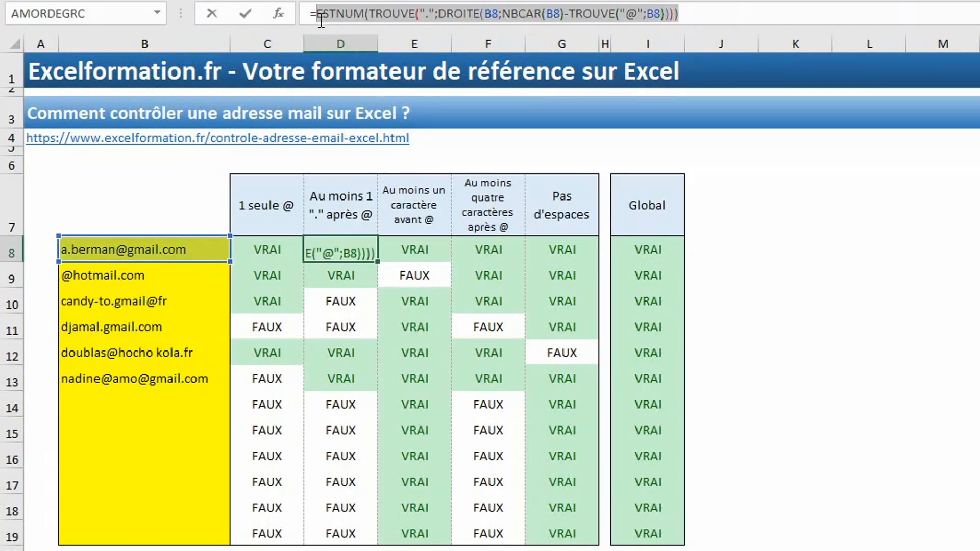
pyautogui.press('Escape')
pyautogui.click(658, 248)
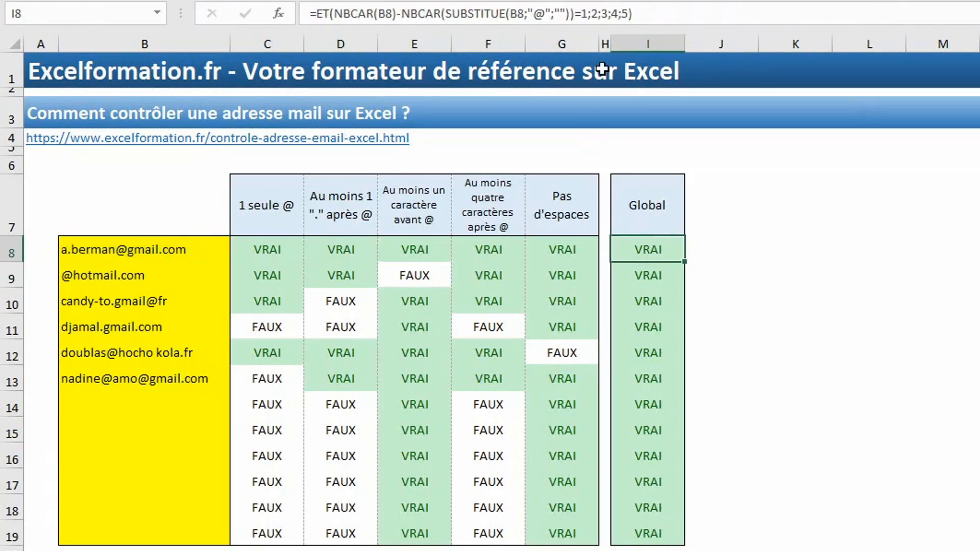
pyautogui.click(596, 11)
pyautogui.press('BackSpace')
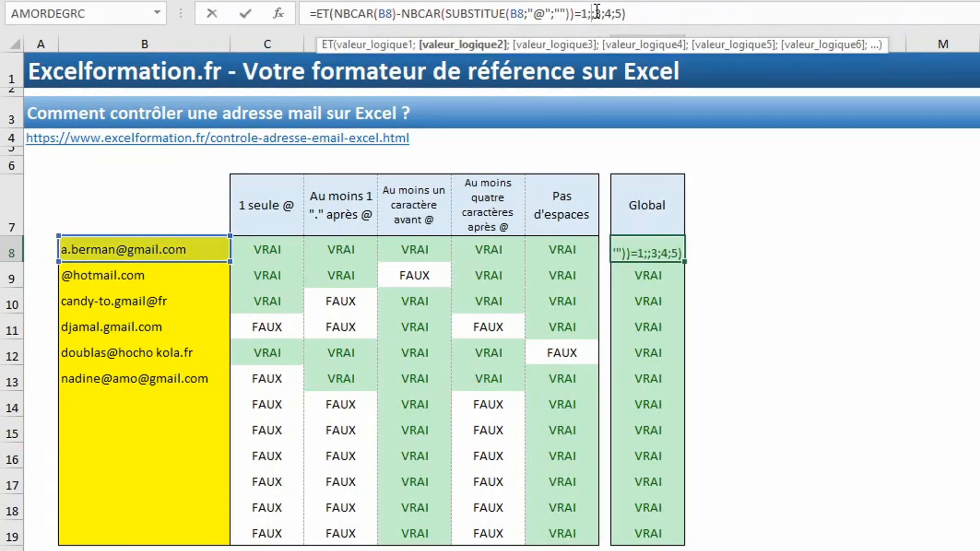
pyautogui.hotkey('ctrl', 'v')
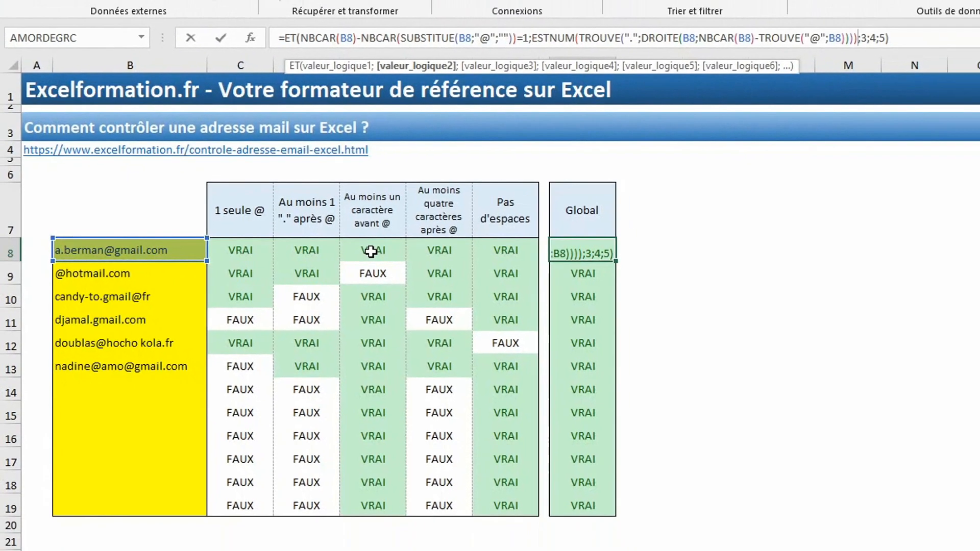
# - Replace placeholders 3, 4 and 5 in the ET formula with the tests from E8, F8 and G8, and fill it across I8:I19
pyautogui.click(408, 252)
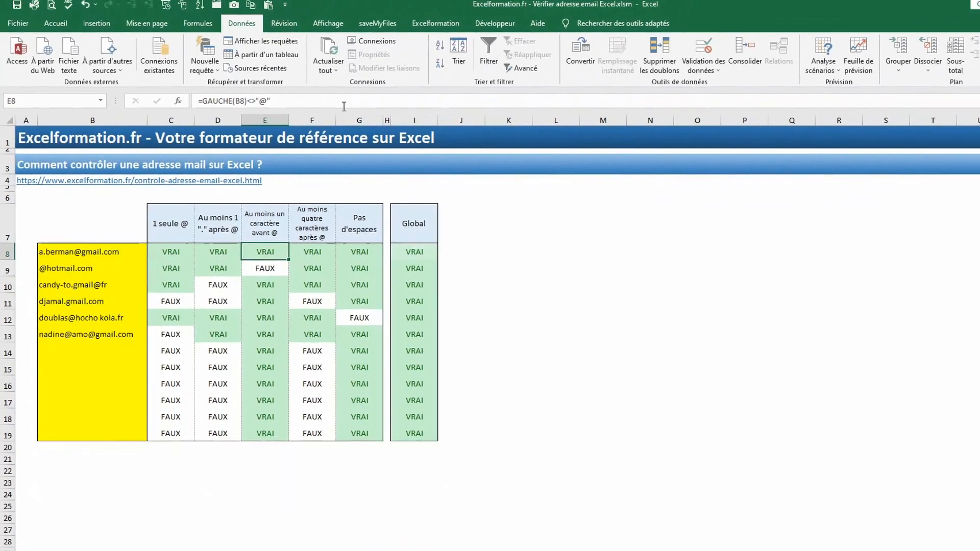
pyautogui.click(344, 106)
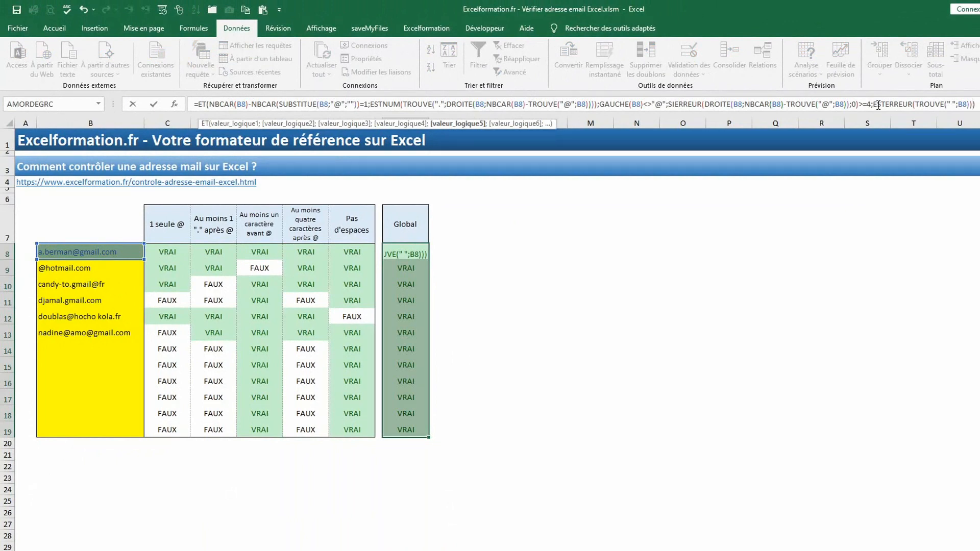
pyautogui.hotkey('ctrl', 'Return')
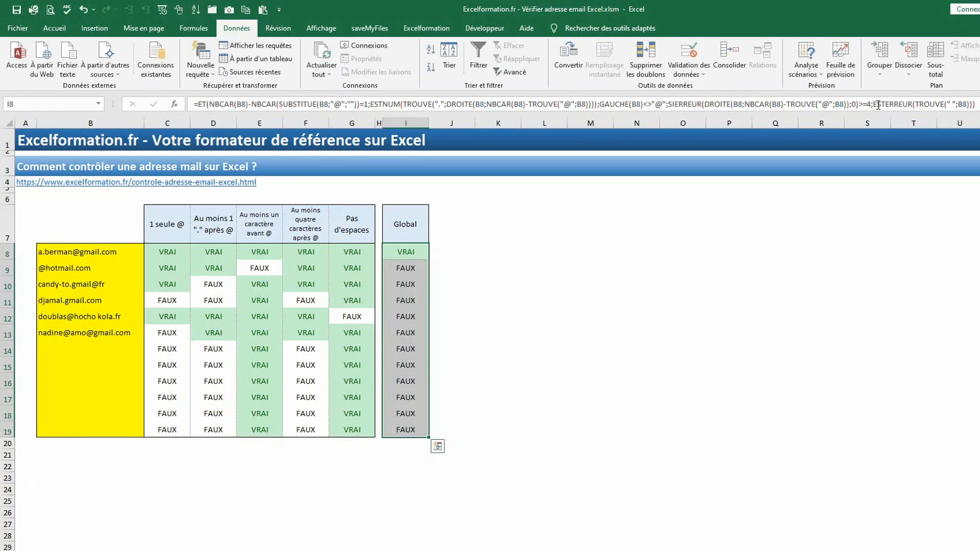